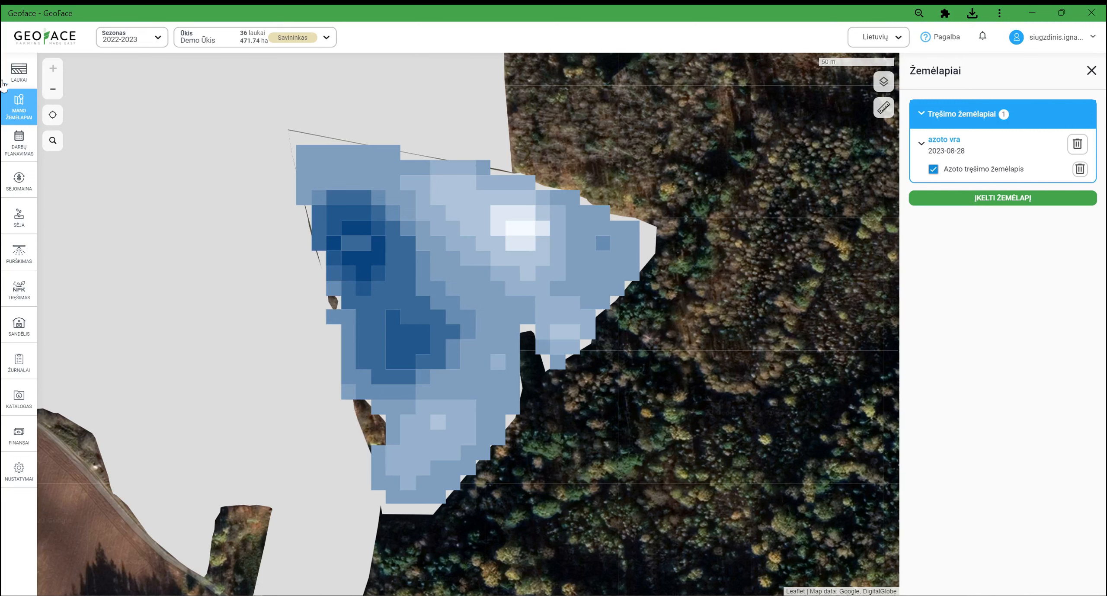
Open the maps of field "2 - Tarp miškų" and check its Melioracija list.
click(24, 82)
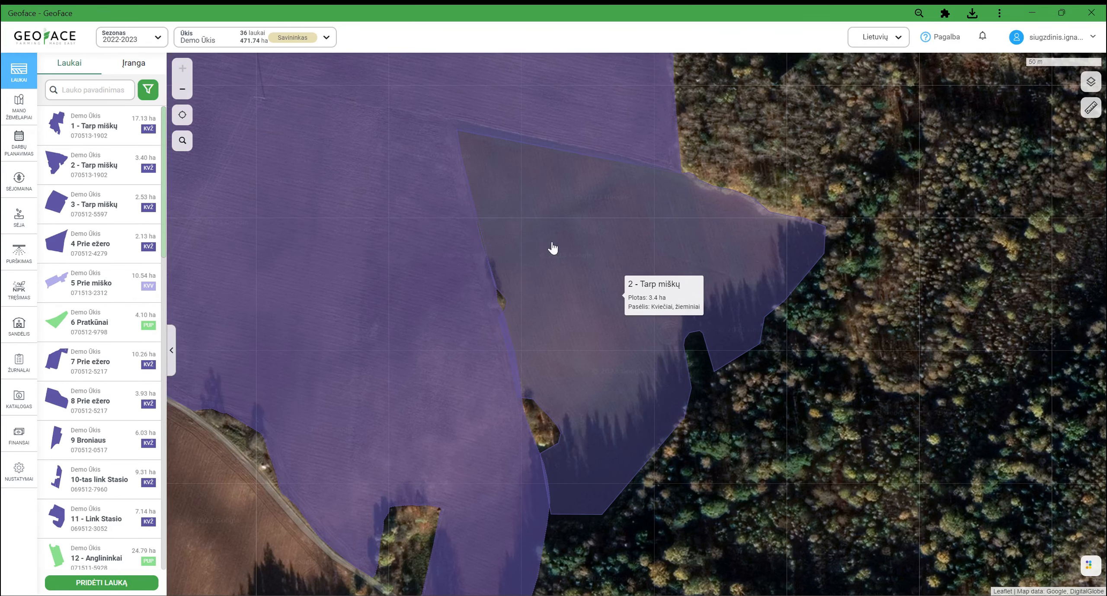
click(576, 231)
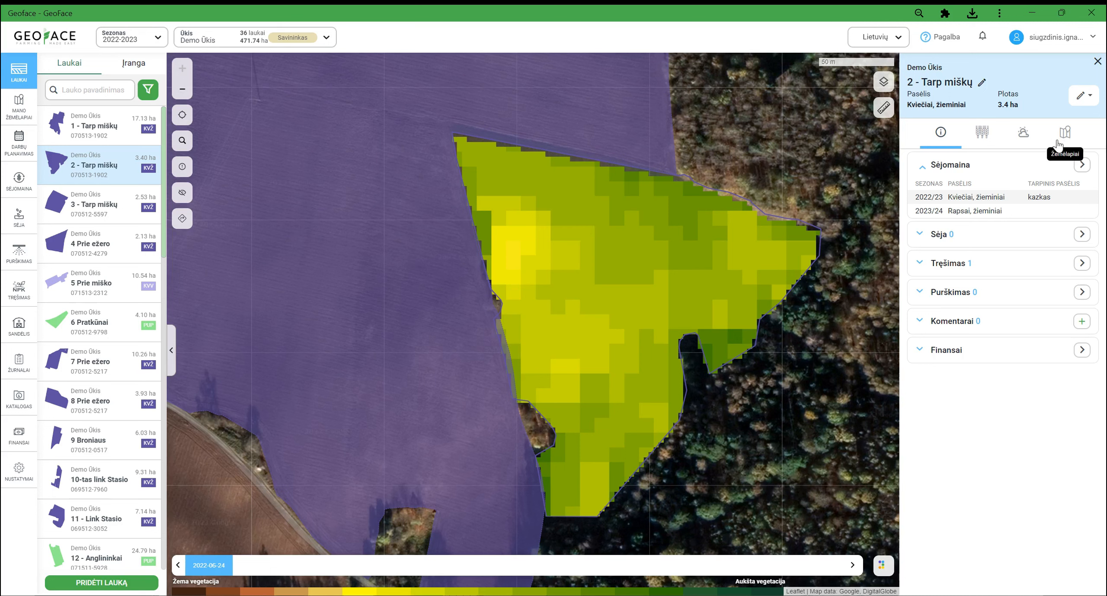
click(1065, 131)
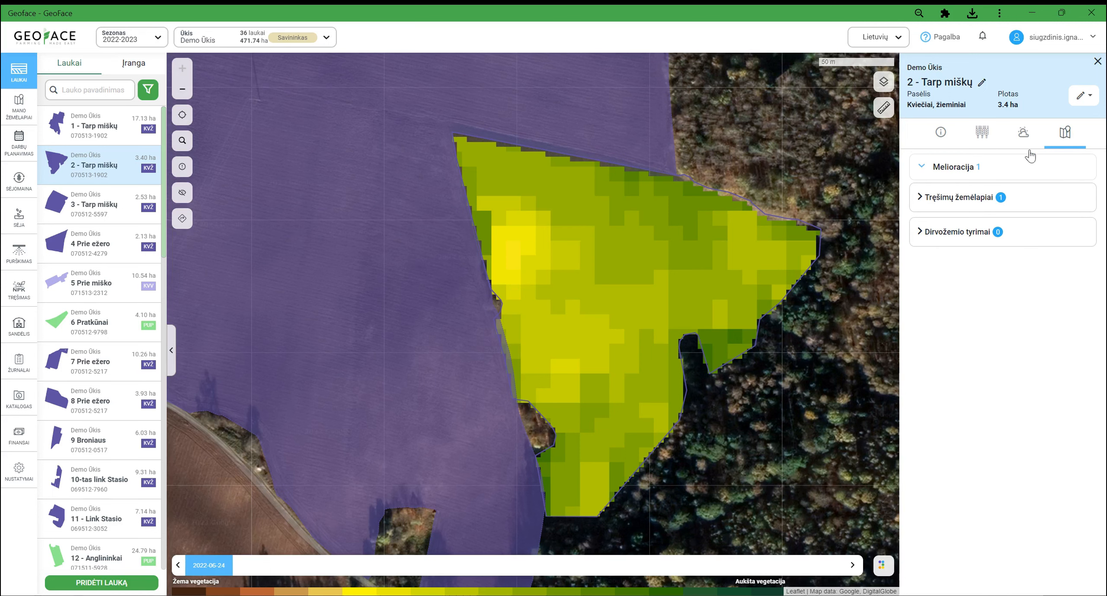
click(922, 168)
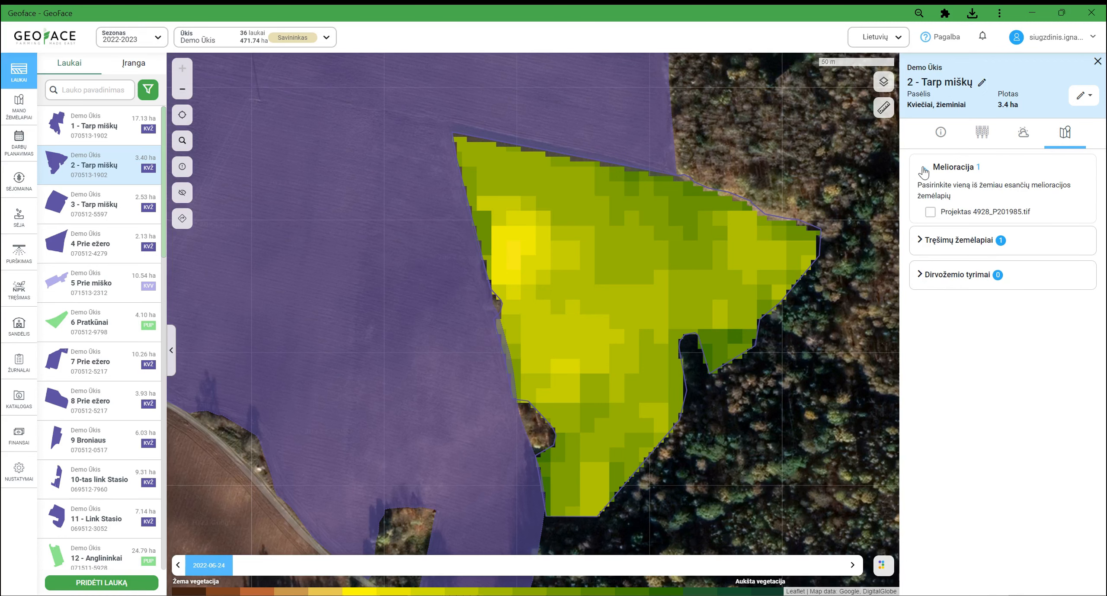
click(923, 168)
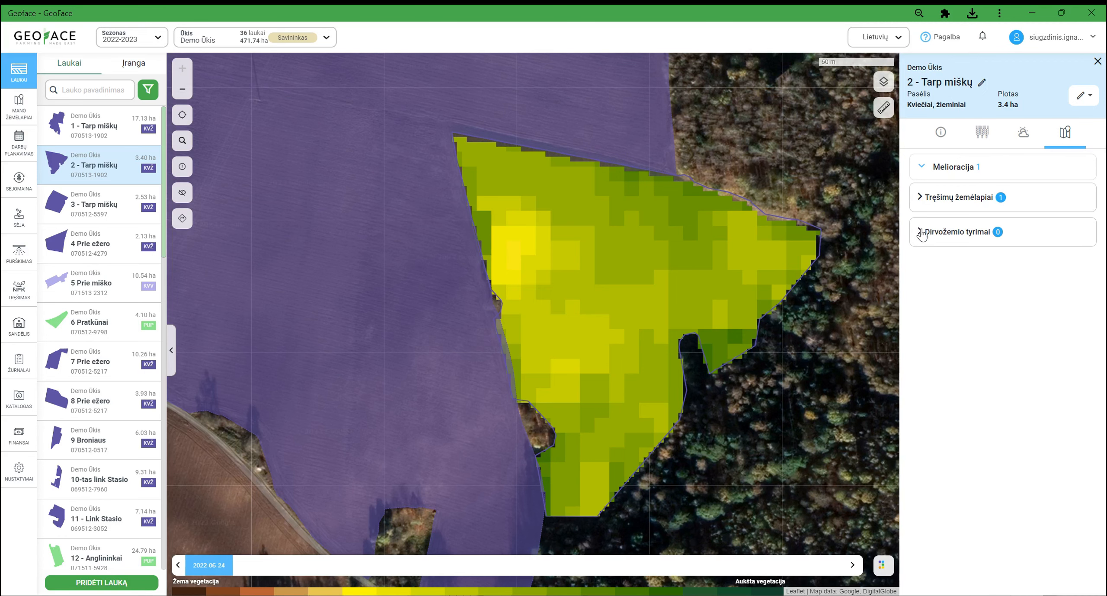
Display the "Azoto tręšimo žemėlapis" layer from the azoto vra fertilization map on the field.
click(922, 235)
click(920, 199)
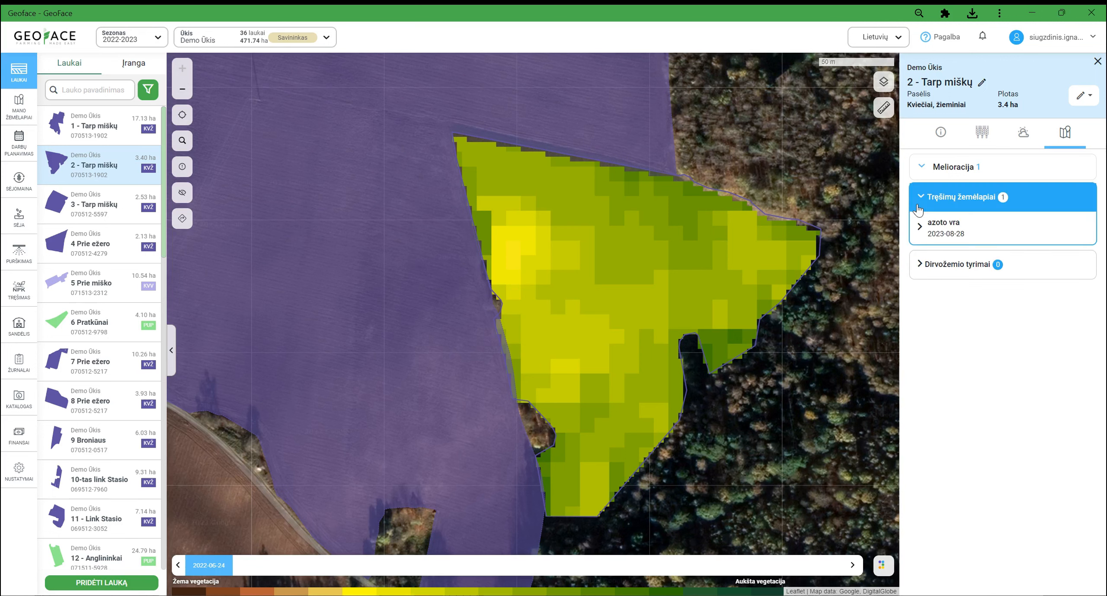
click(920, 199)
click(920, 199)
click(921, 222)
click(932, 253)
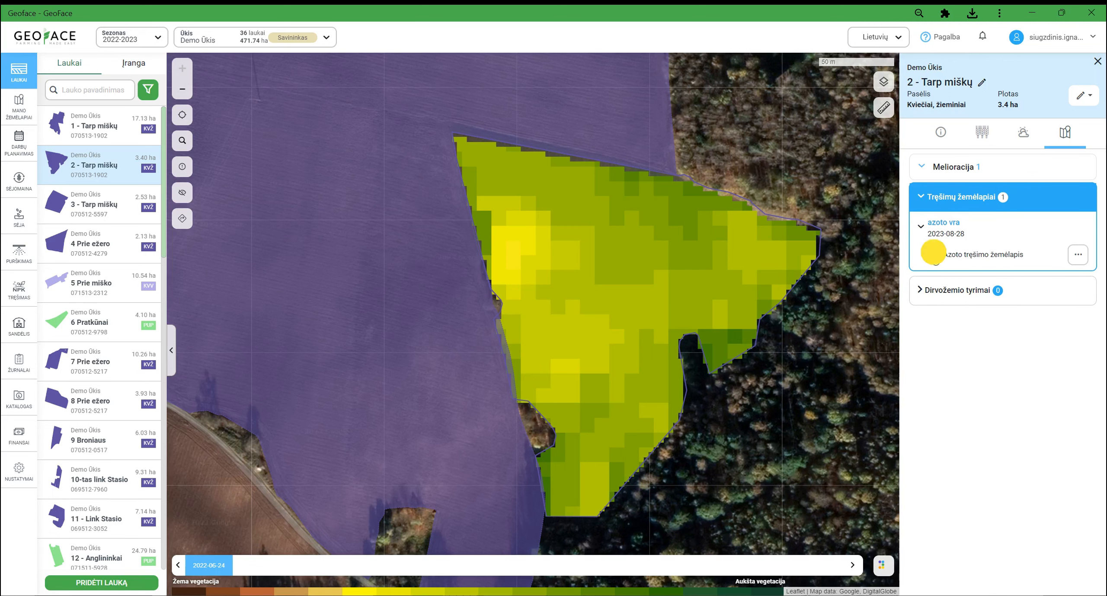
mouse_move(656, 279)
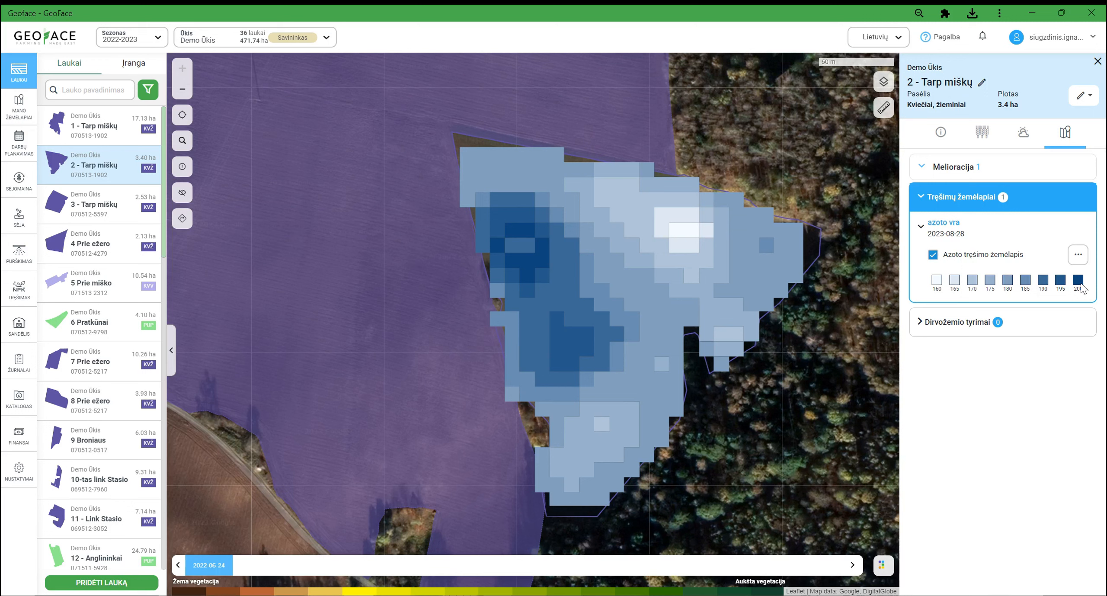
Edit the nitrogen map, painting a 0-rate patch over the lightest area in the northeast and a 200-rate patch over the dark central area.
click(1078, 255)
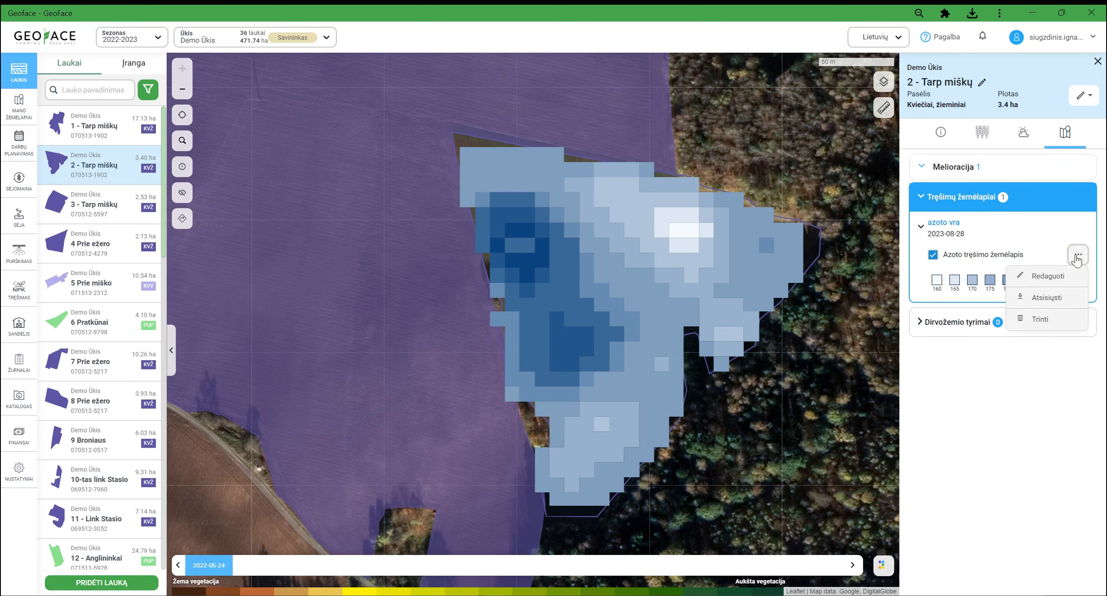
click(1055, 280)
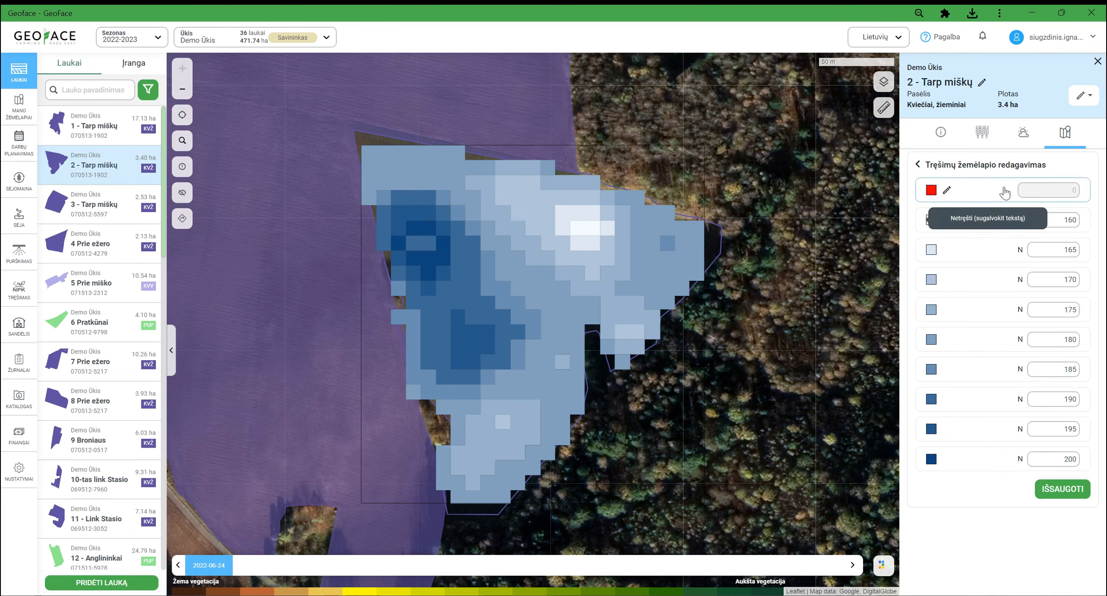
click(973, 193)
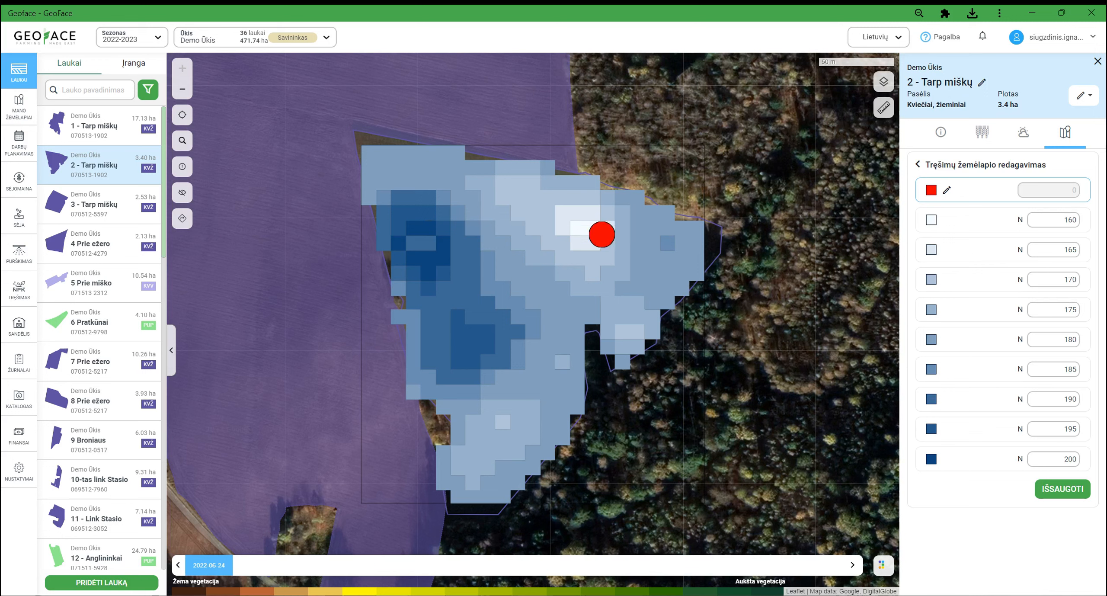
mouse_move(591, 217)
mouse_down()
mouse_move(572, 228)
mouse_move(580, 242)
mouse_move(573, 213)
mouse_move(556, 213)
mouse_move(573, 253)
mouse_up()
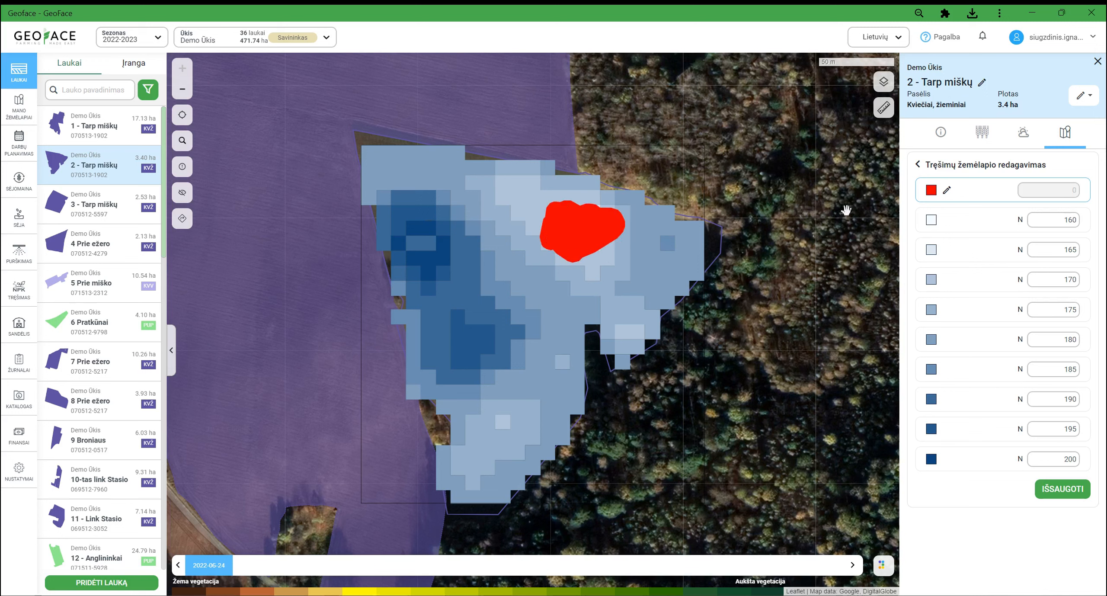
click(976, 465)
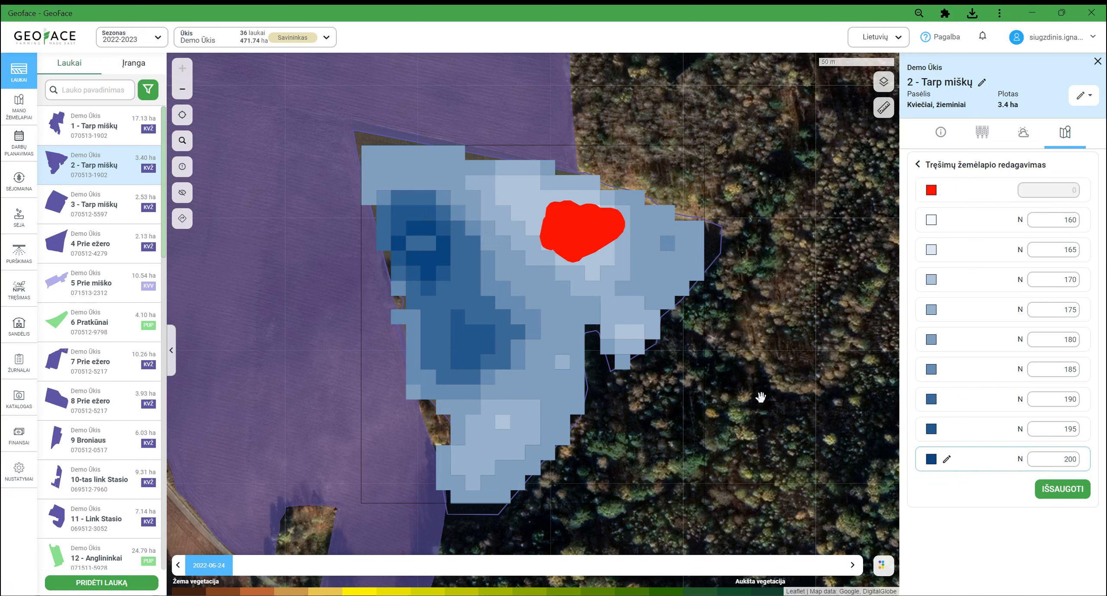
mouse_move(485, 325)
mouse_down()
mouse_move(462, 328)
mouse_move(455, 364)
mouse_move(489, 312)
mouse_move(486, 343)
mouse_move(536, 368)
mouse_up()
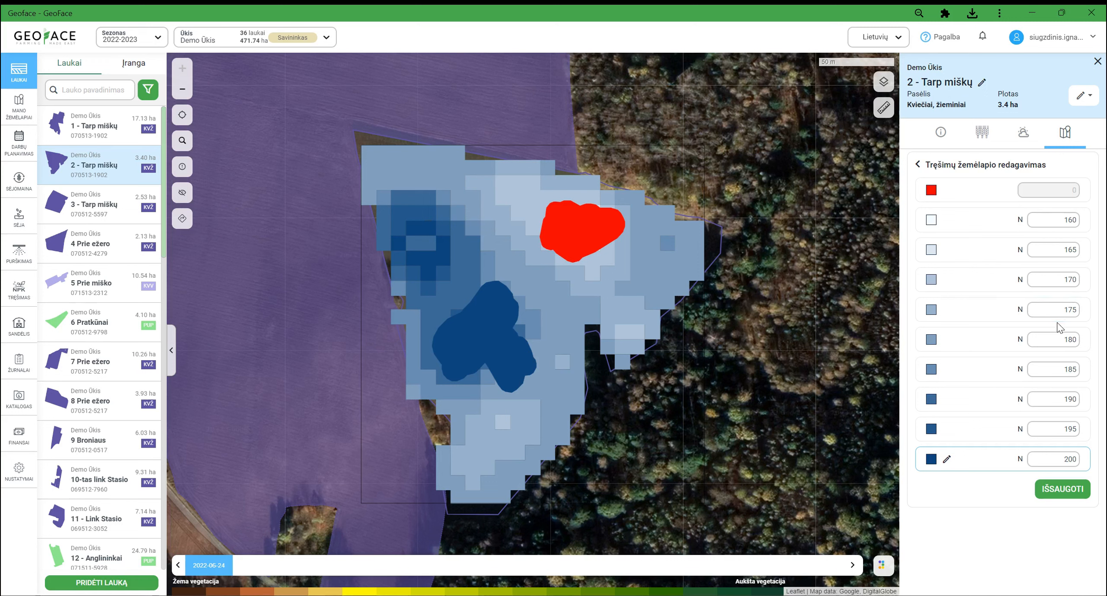
Set the nitrogen rates of the 175, 180 and 185 classes to 170 and save the edited map.
click(1074, 310)
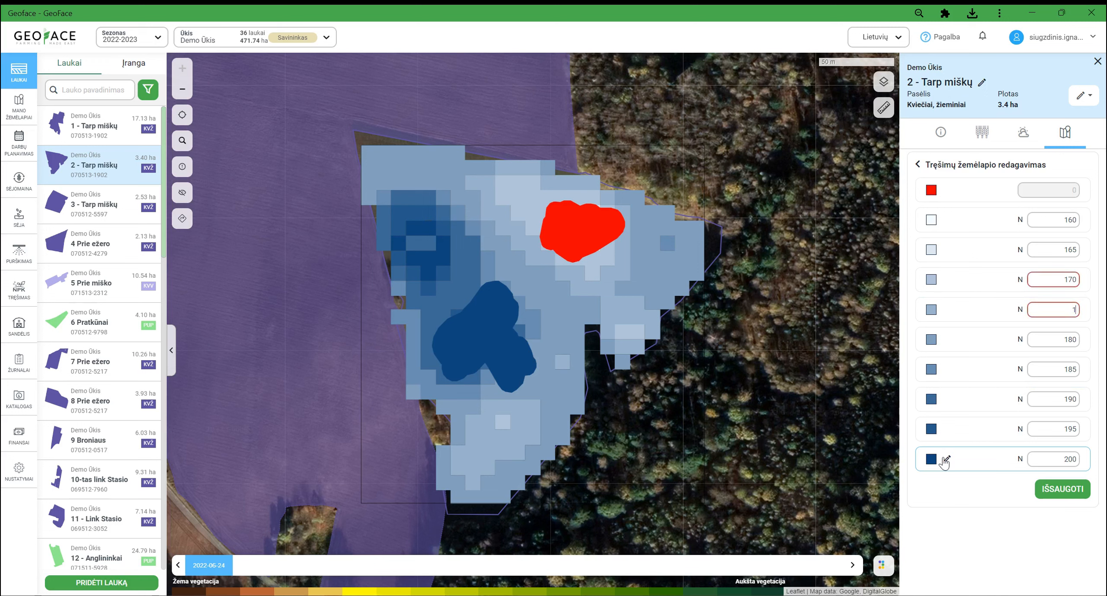
key(Tab)
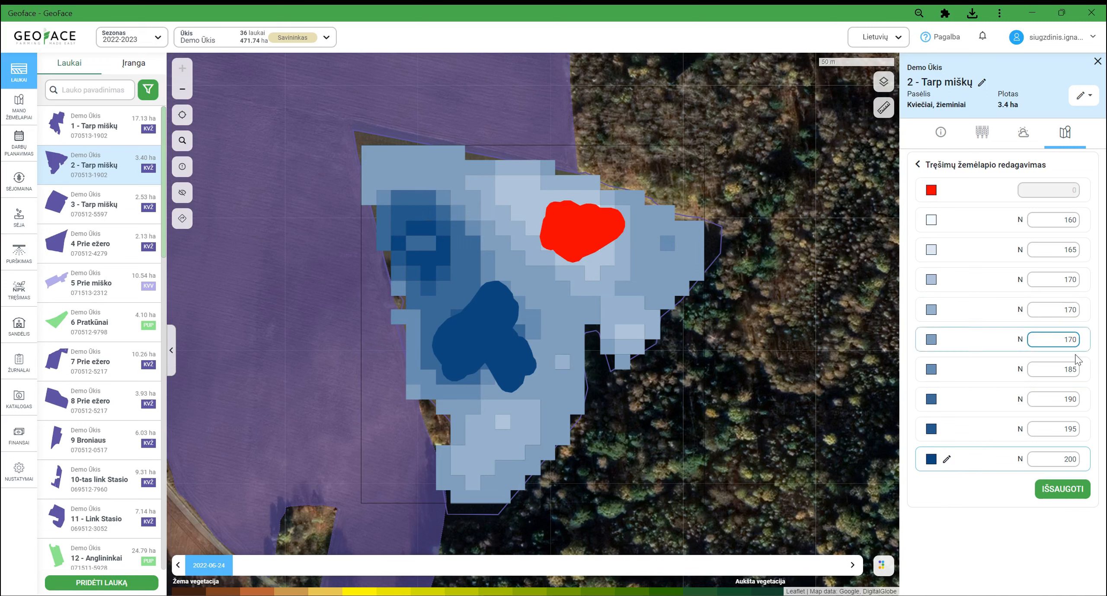
key(Tab)
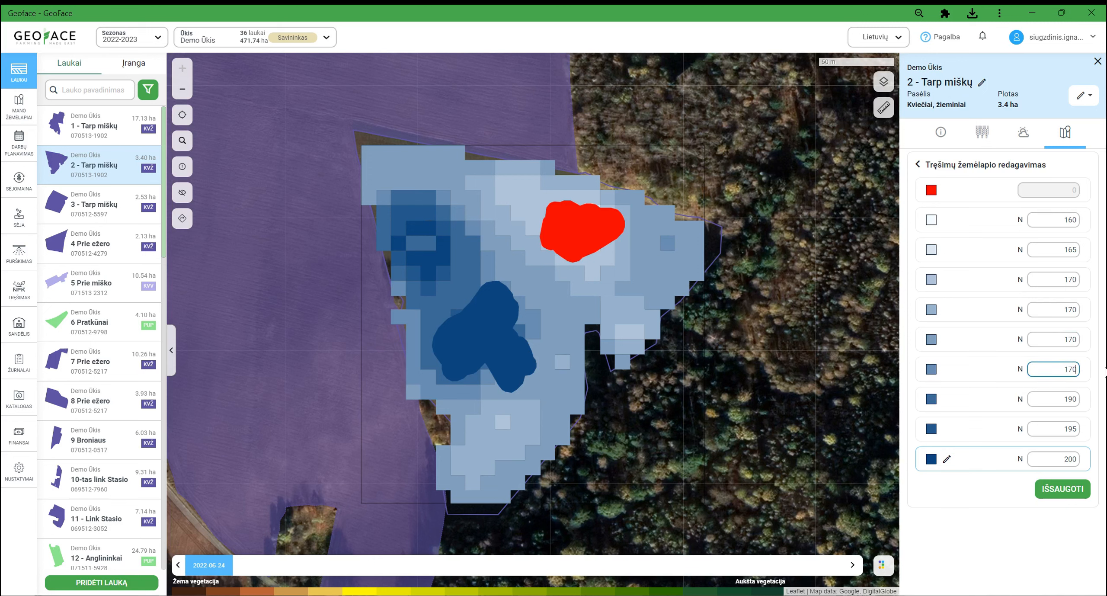
click(1055, 493)
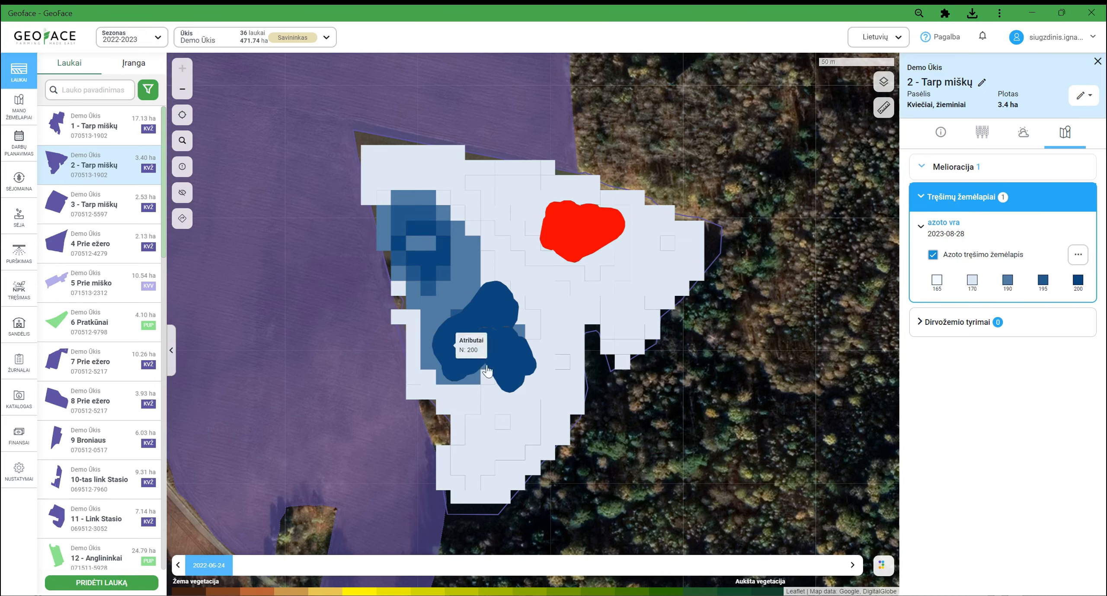
Download the edited nitrogen map in John Deere Shape format and close the download dialog.
click(1077, 256)
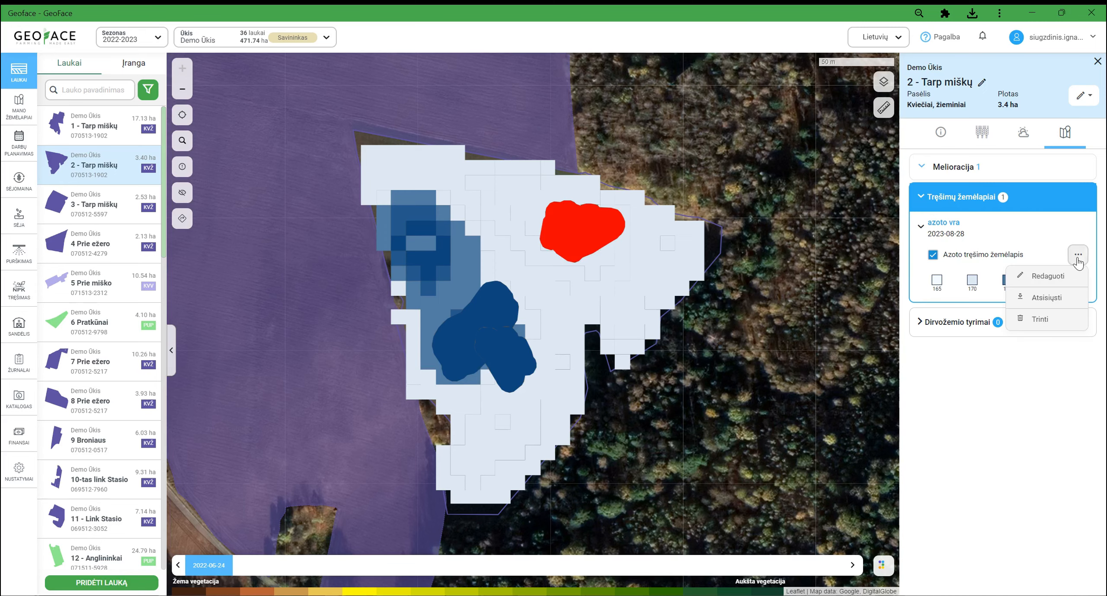
click(1046, 298)
click(553, 136)
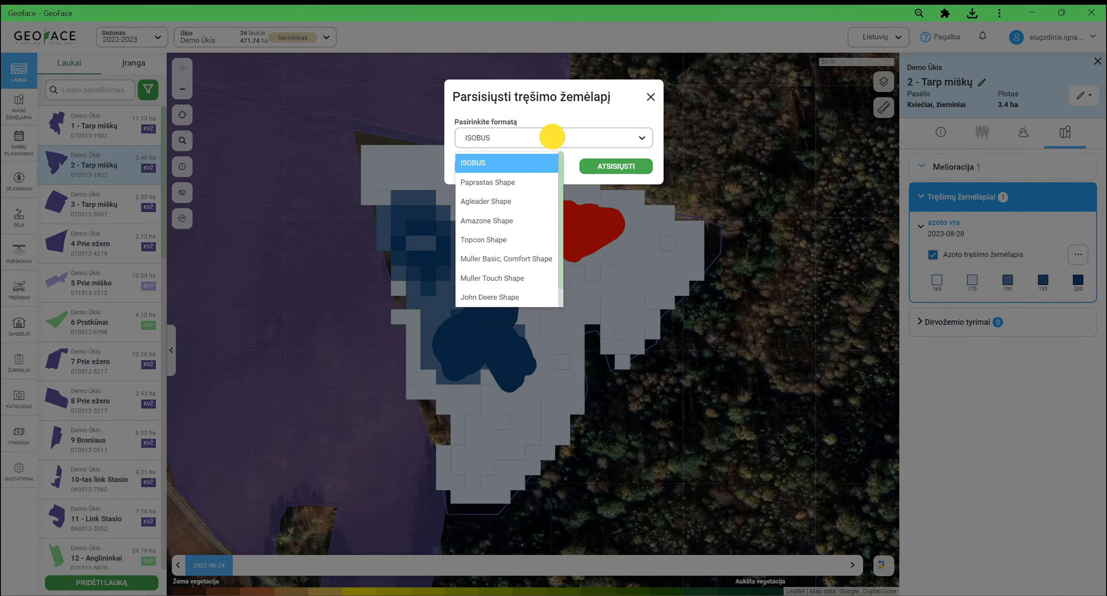
scroll(561, 177, down, 2)
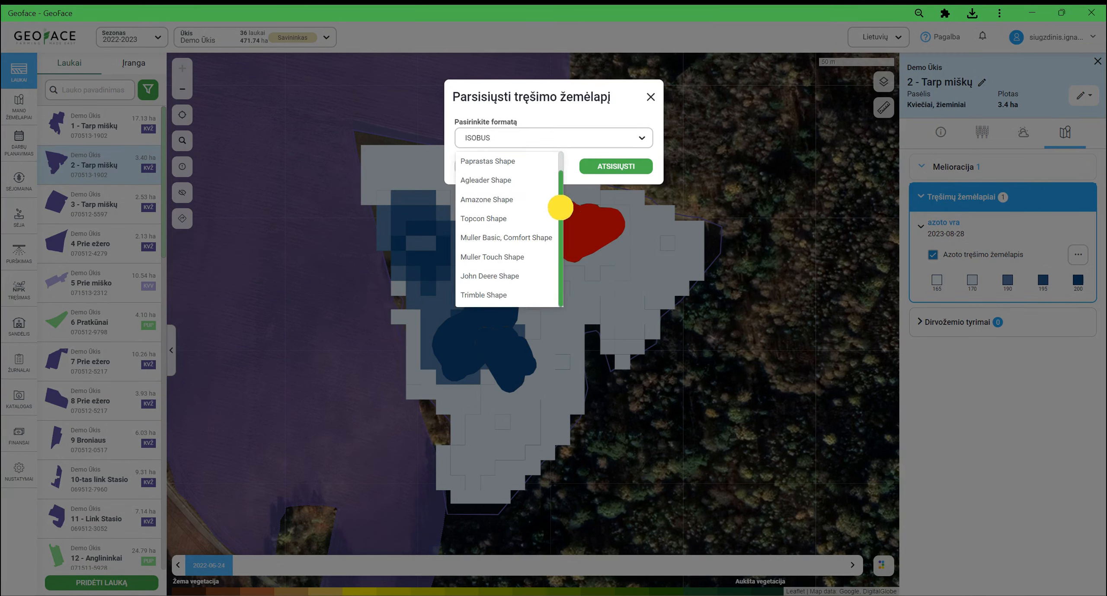
drag(560, 207, 549, 152)
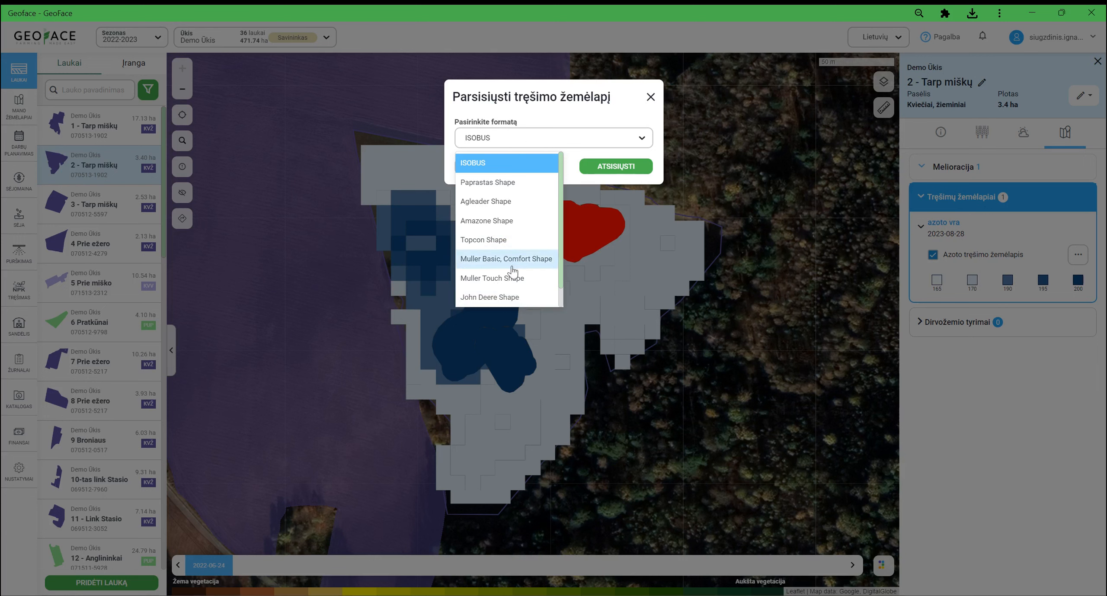
click(514, 296)
click(614, 161)
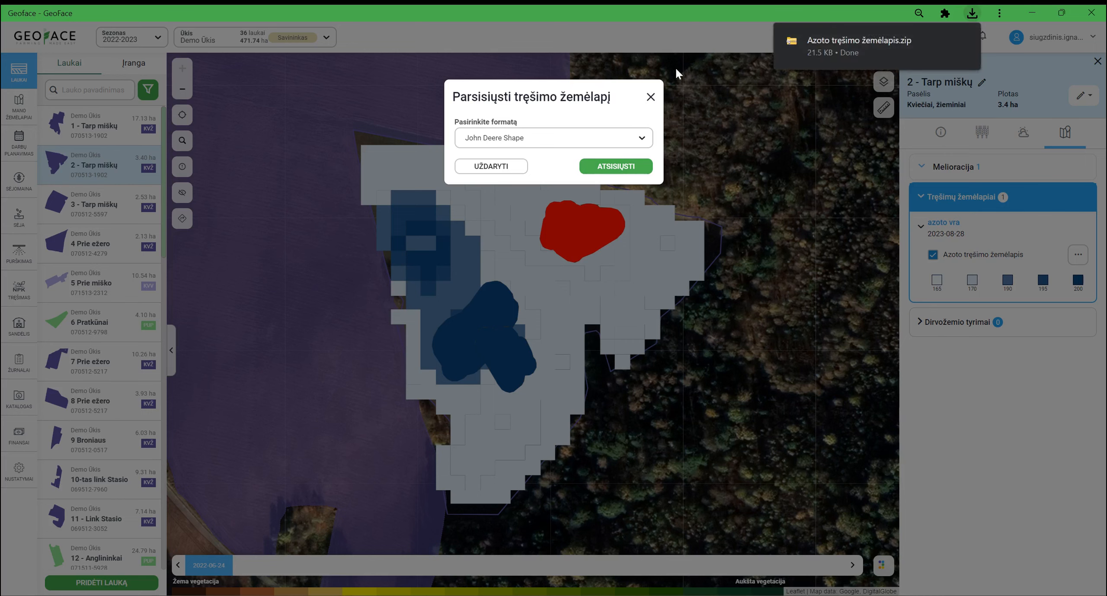
click(651, 98)
scroll(604, 310, down, 2)
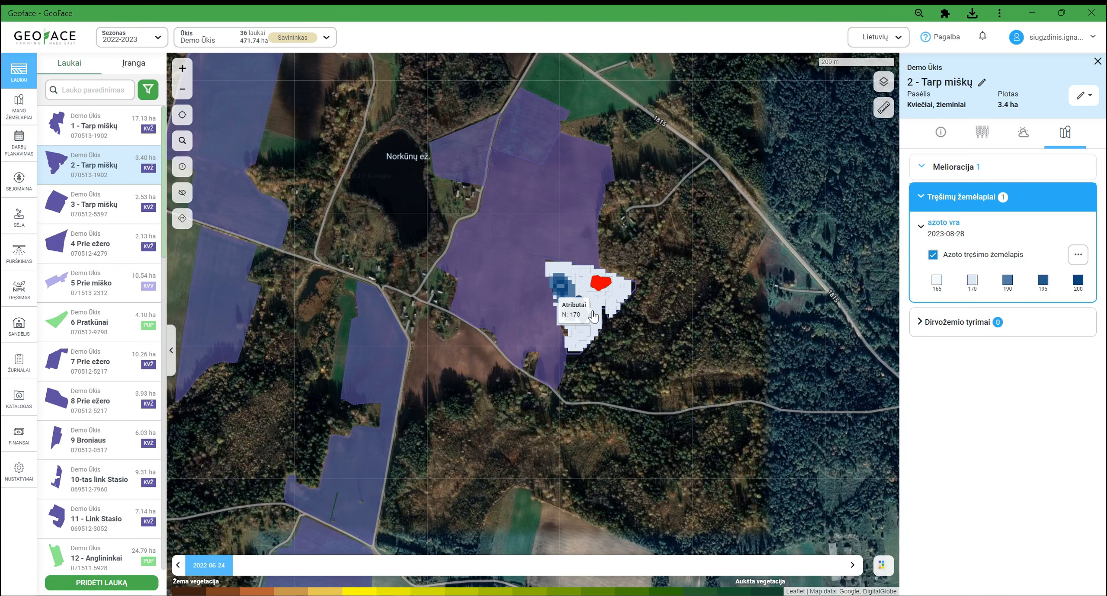
scroll(594, 317, up, 1)
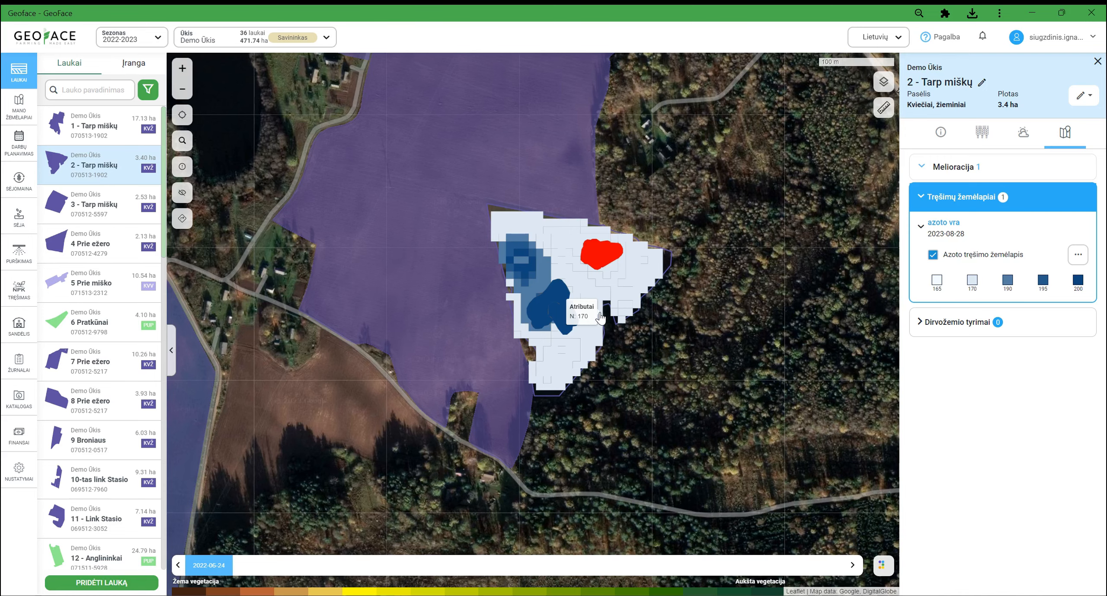
Start a new fertilization plan for the crop "Kviečiai, žieminiai" on all its fields and continue to product selection.
click(19, 287)
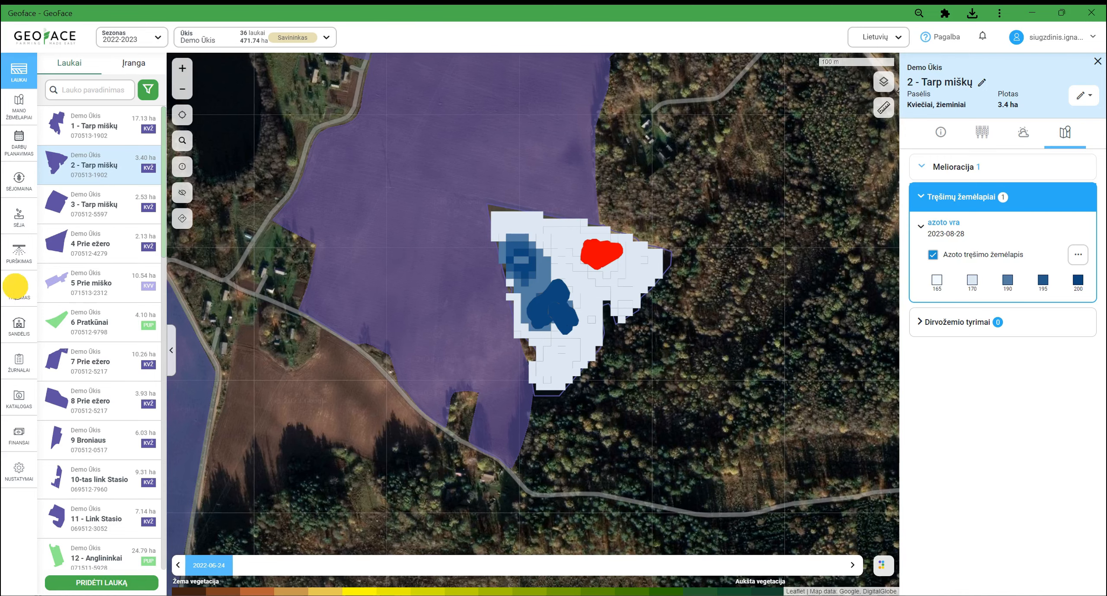
click(1057, 90)
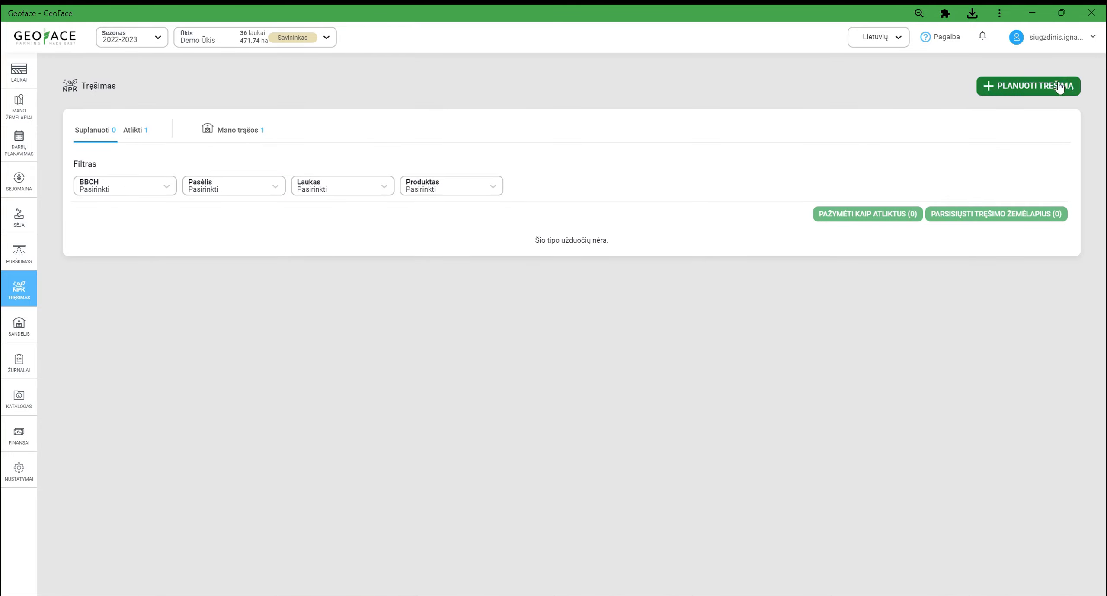
click(354, 126)
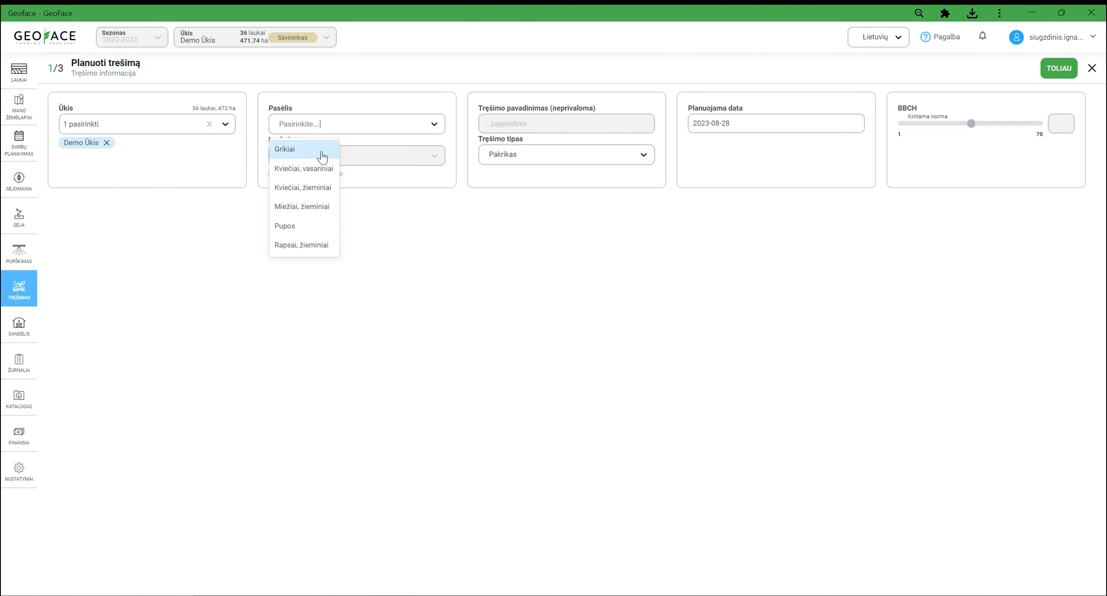
click(302, 188)
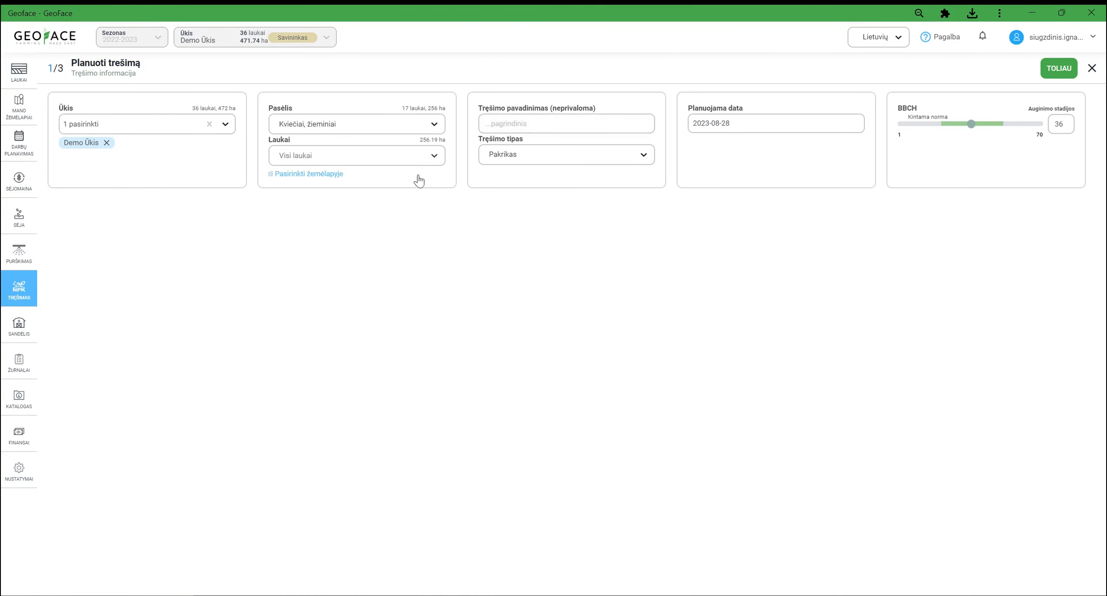
click(530, 120)
click(1059, 68)
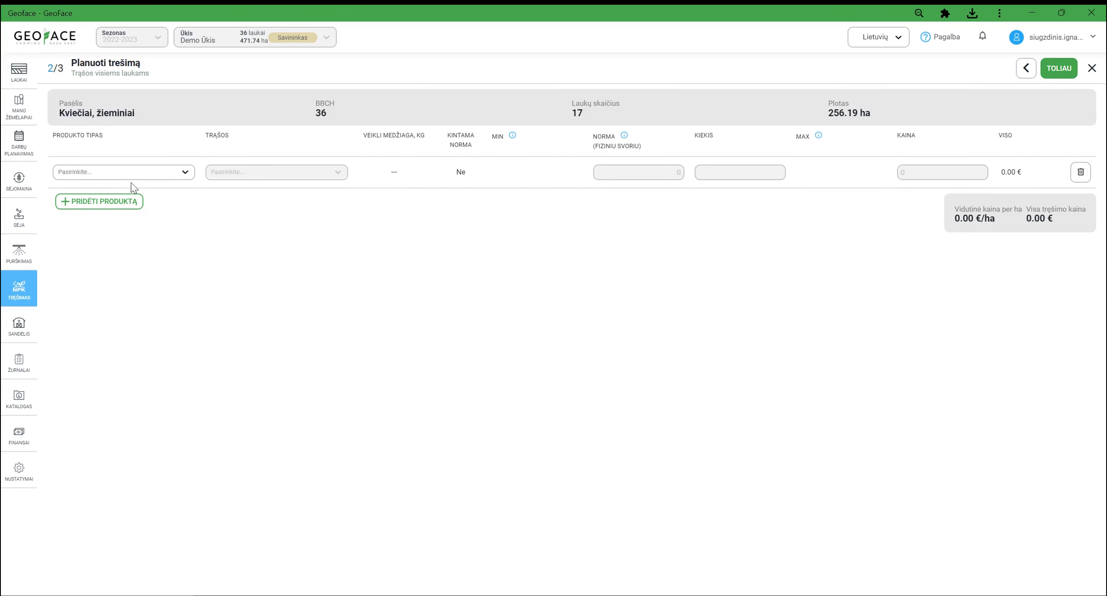
Add the "Vienanarės (N)" product "Amonio salietra 33,5" with a variable rate and continue to the individual field parameters.
click(153, 171)
click(104, 213)
click(239, 176)
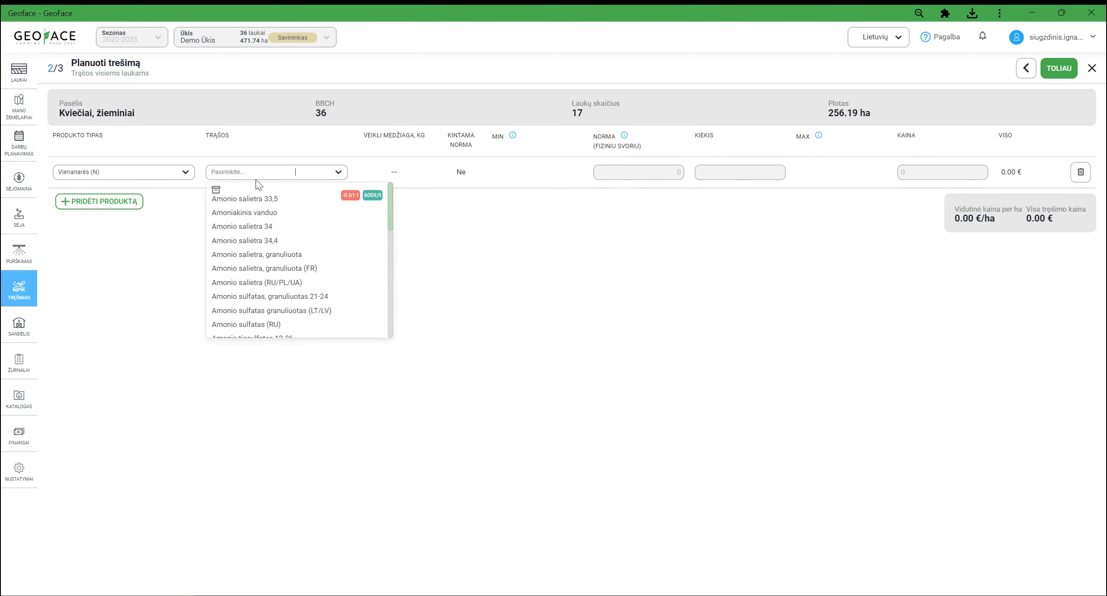
click(286, 209)
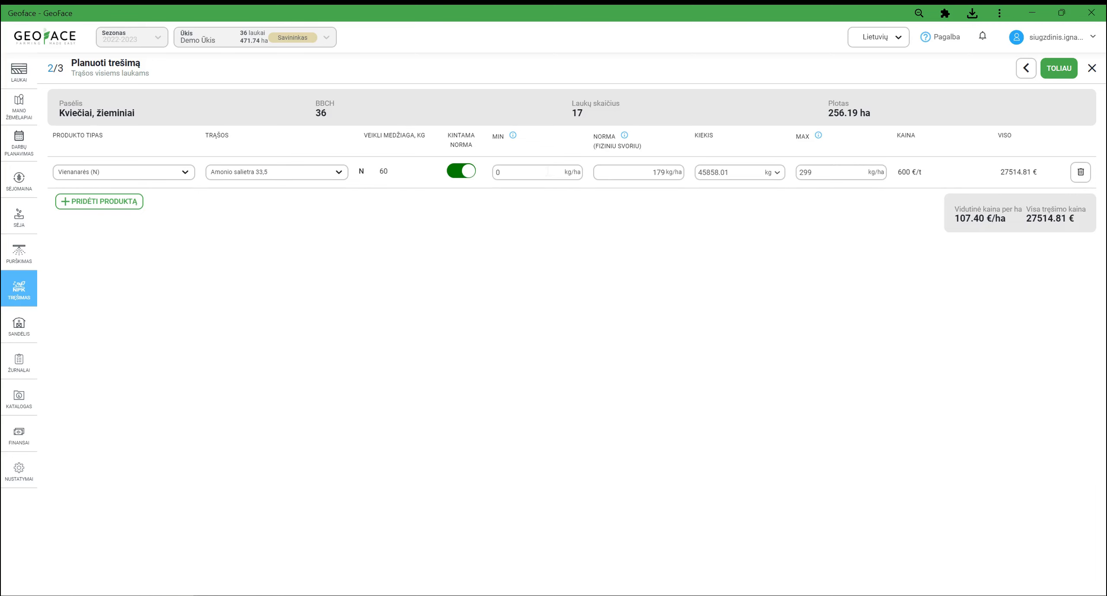
click(528, 172)
drag(834, 167, 749, 163)
click(709, 146)
click(1050, 69)
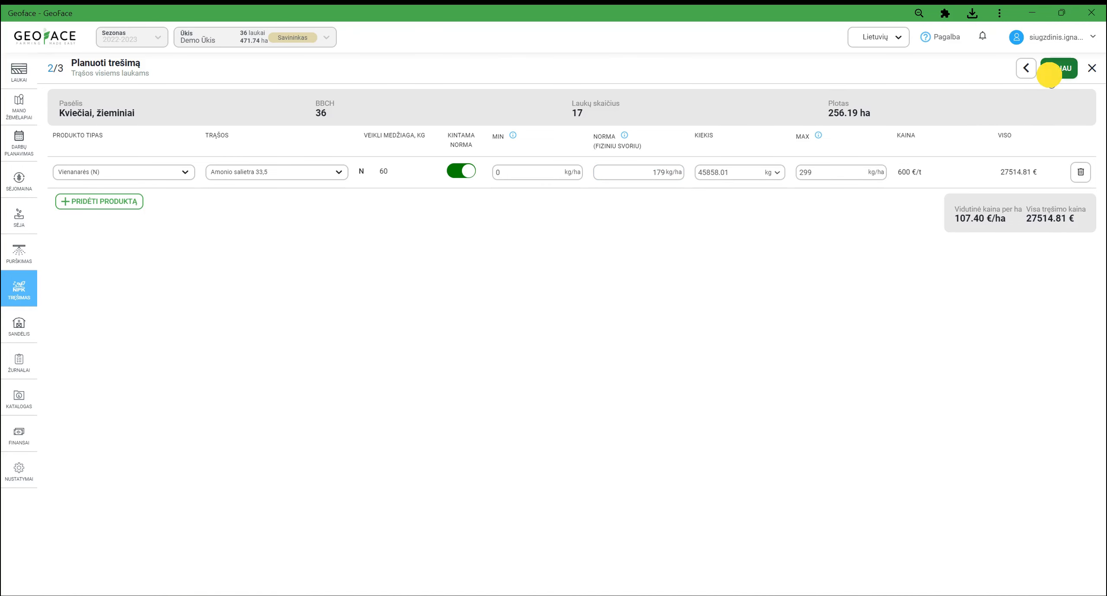
Look through the fields included in the fertilization plan.
scroll(719, 253, down, 6)
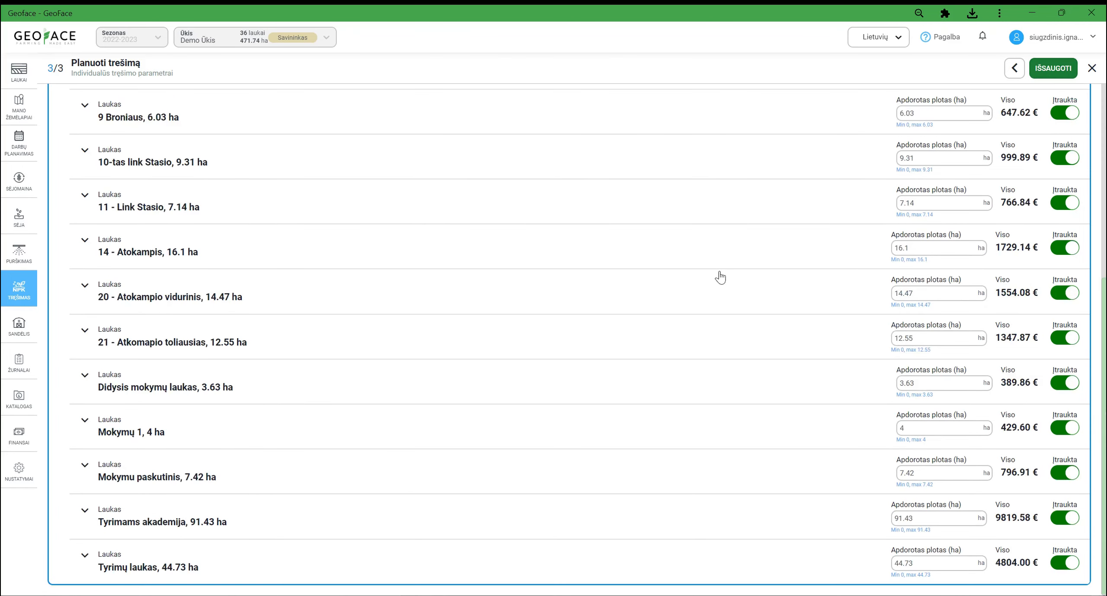
scroll(719, 277, up, 6)
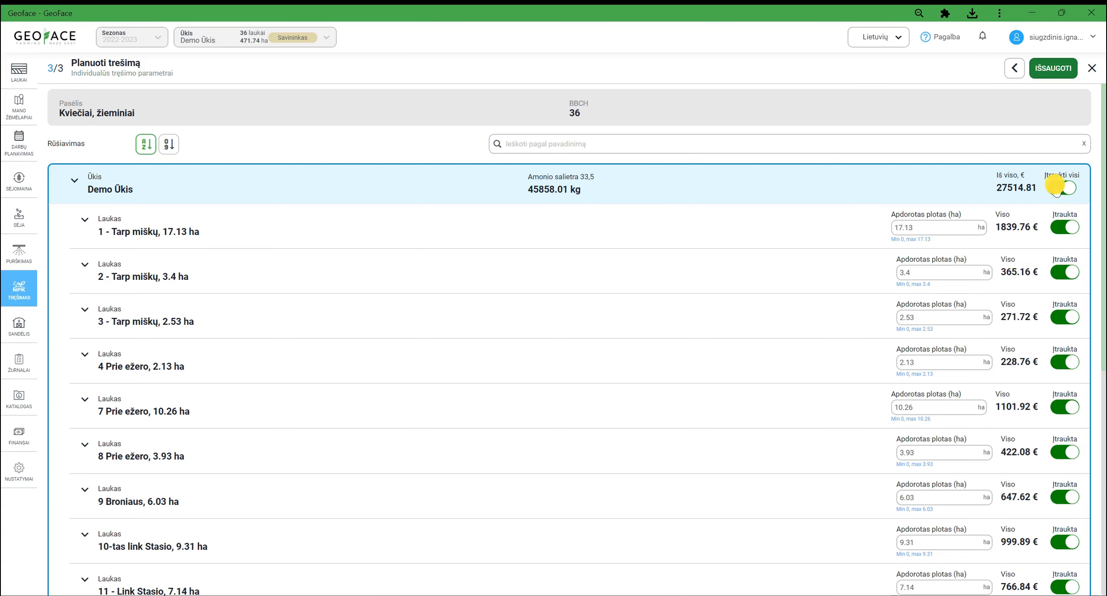
Include only the field "1 - Tarp miškų" in the fertilization plan, save the plan and dismiss the confirmation.
click(1056, 188)
click(1066, 225)
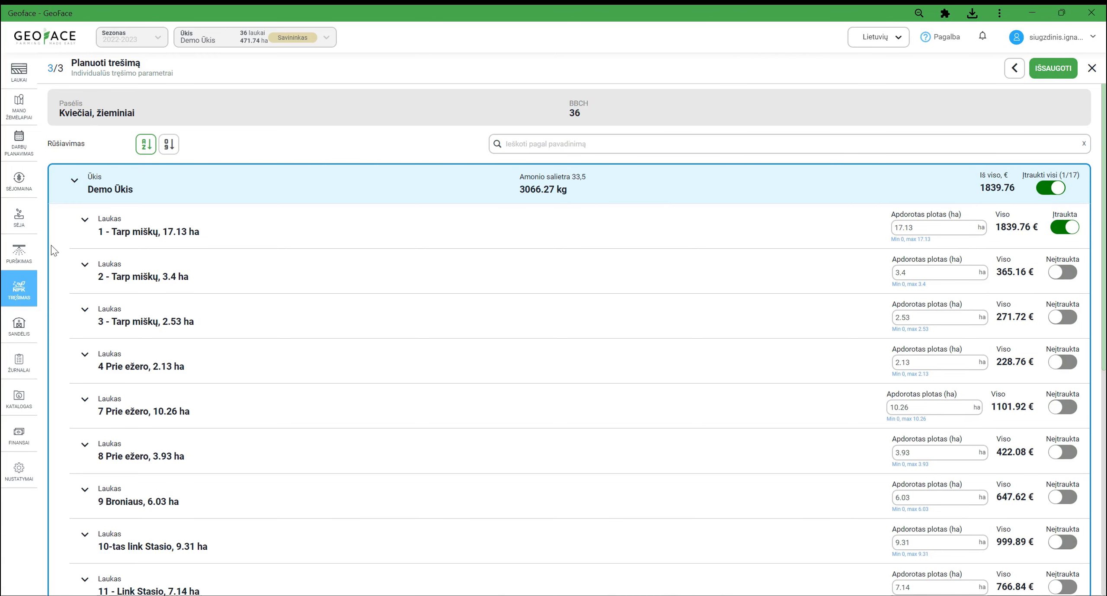
click(1051, 69)
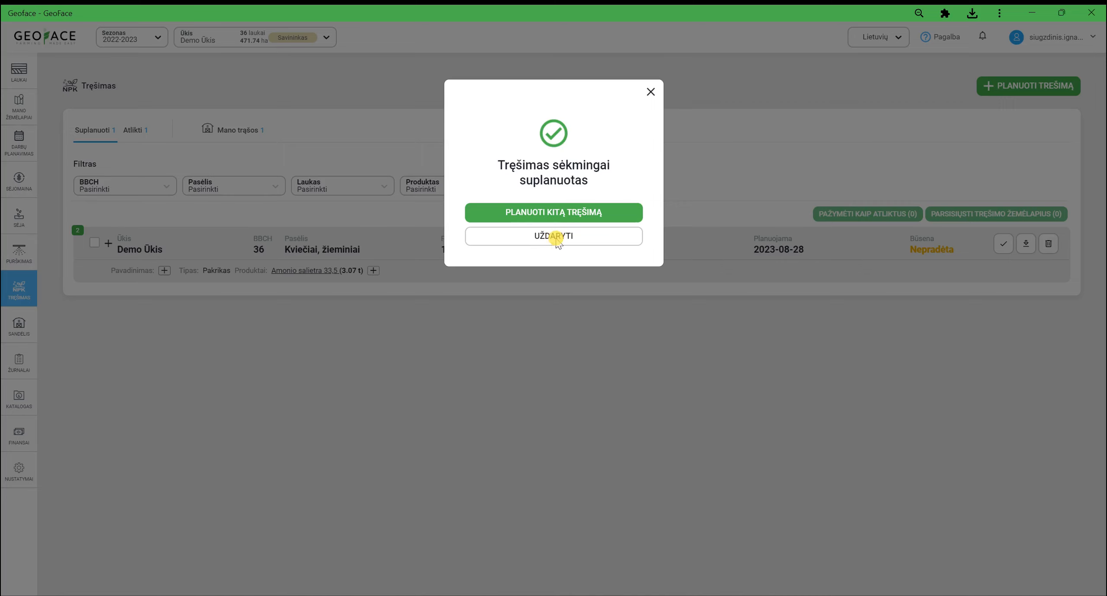
click(556, 237)
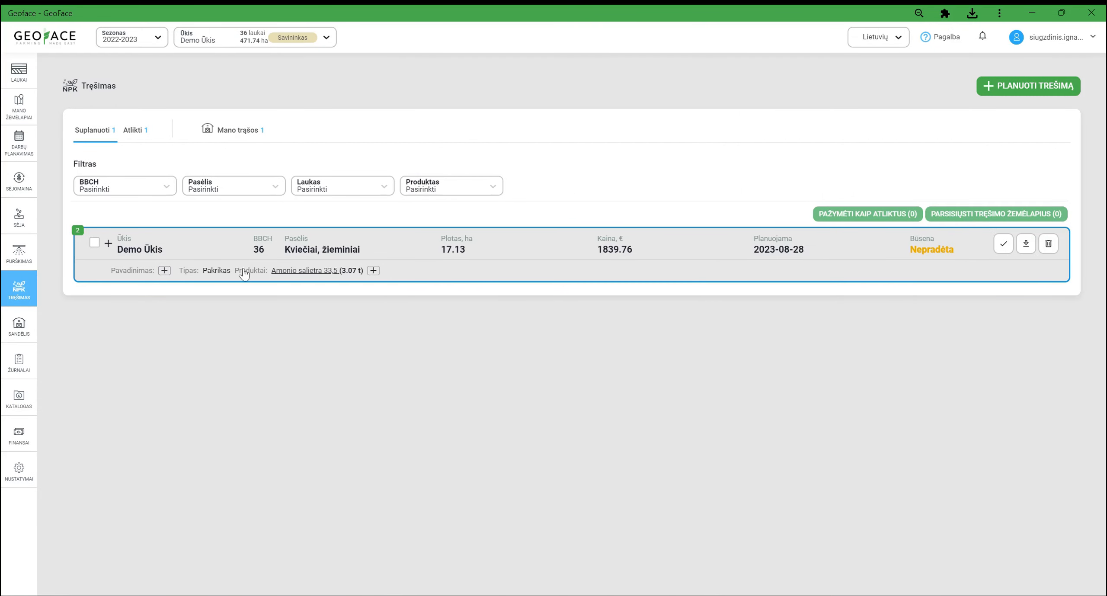
Open the fertilization map download for "1 - Tarp miškų" from the planned winter wheat fertilization, select the field and save its map.
click(212, 252)
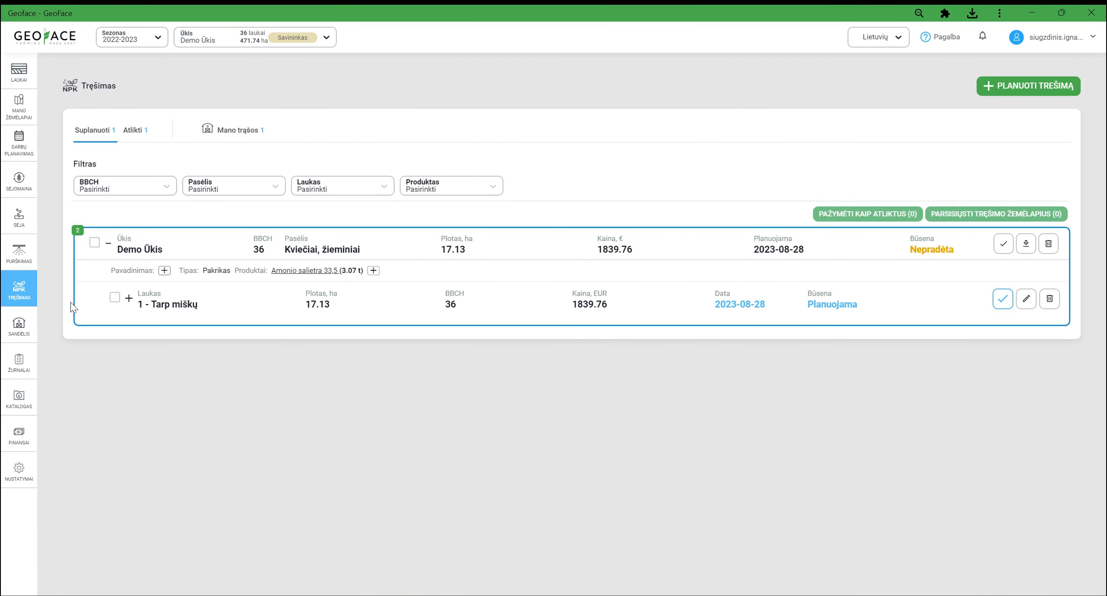
click(116, 298)
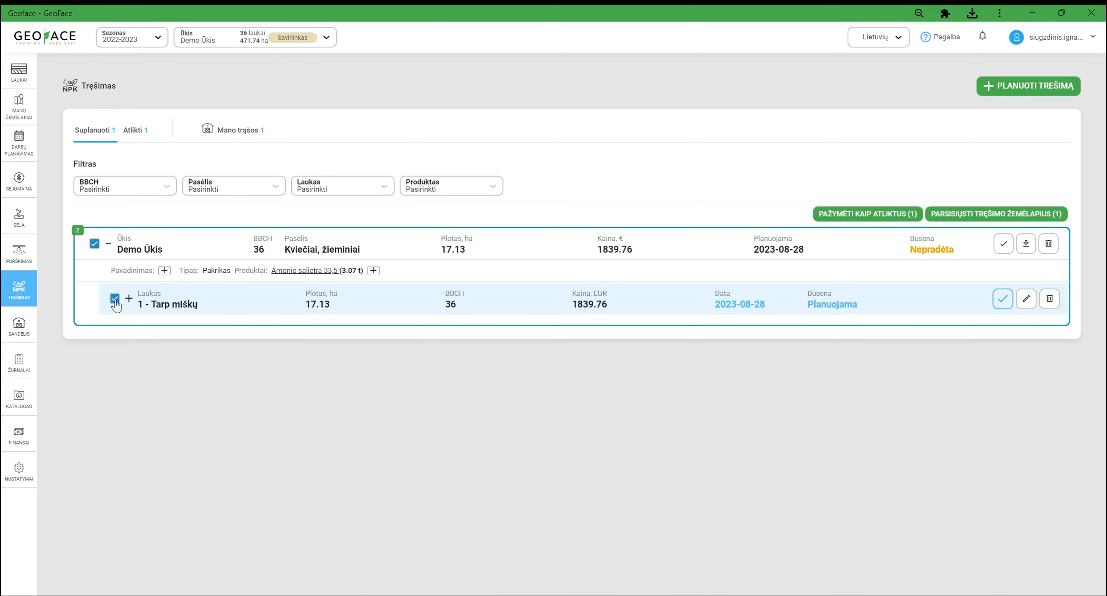
click(1001, 219)
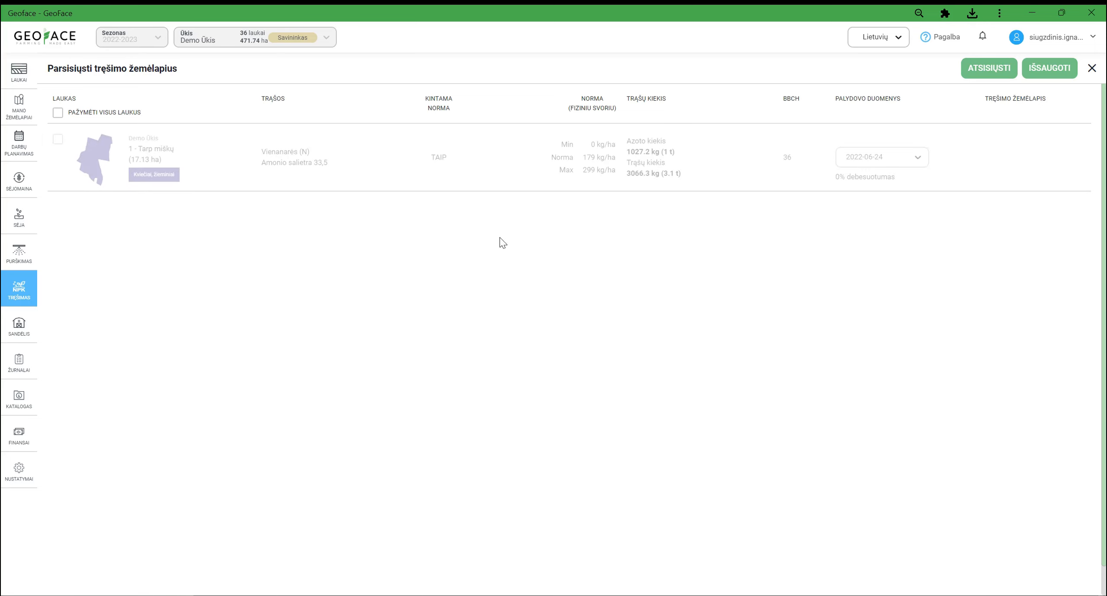
click(58, 139)
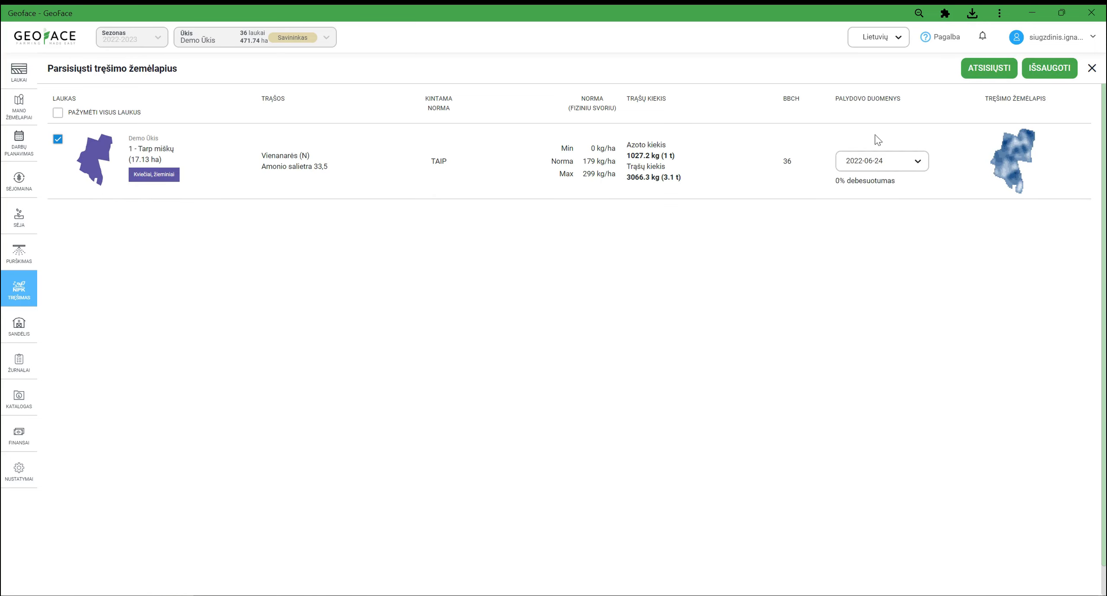
drag(869, 129, 821, 183)
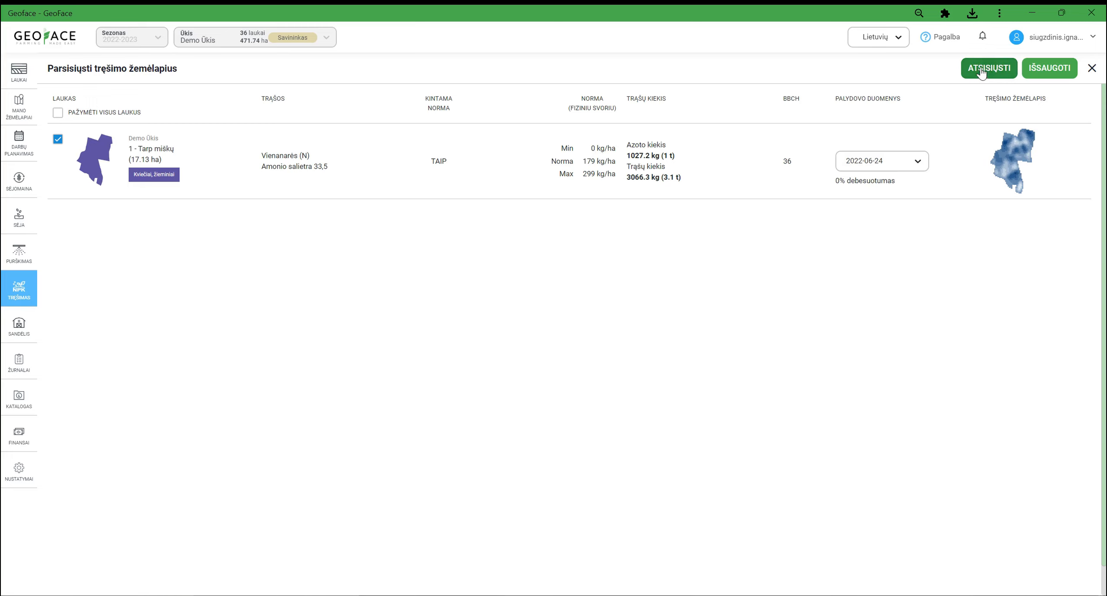
click(1051, 74)
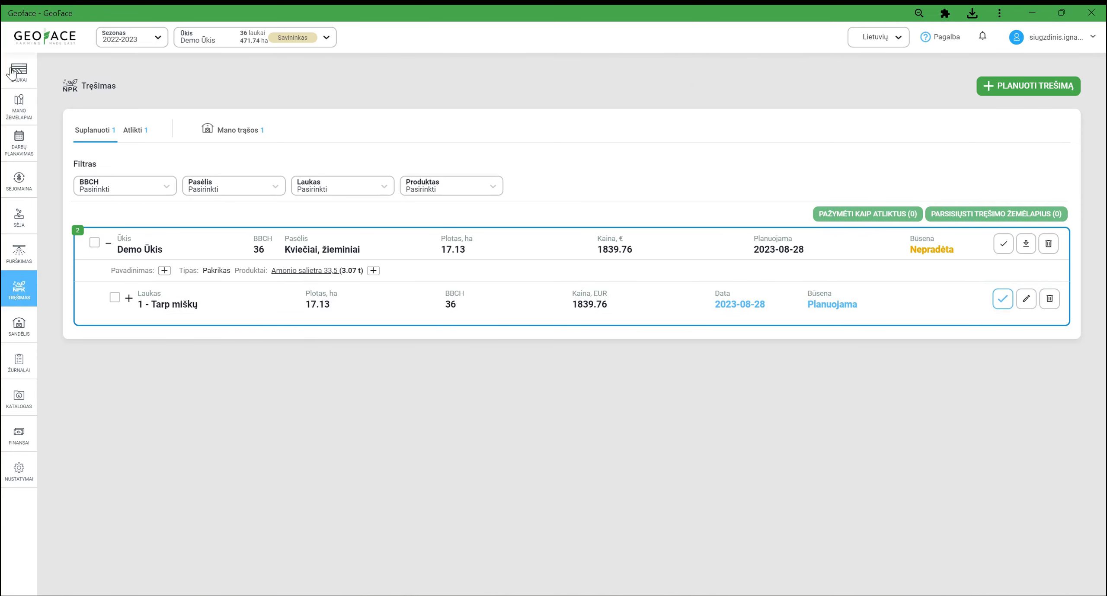
Open the field "1 - Tarp miškų" and display its "Geoface - N" fertilization map "1 - Tarp miškų N 2022-06-24".
click(26, 77)
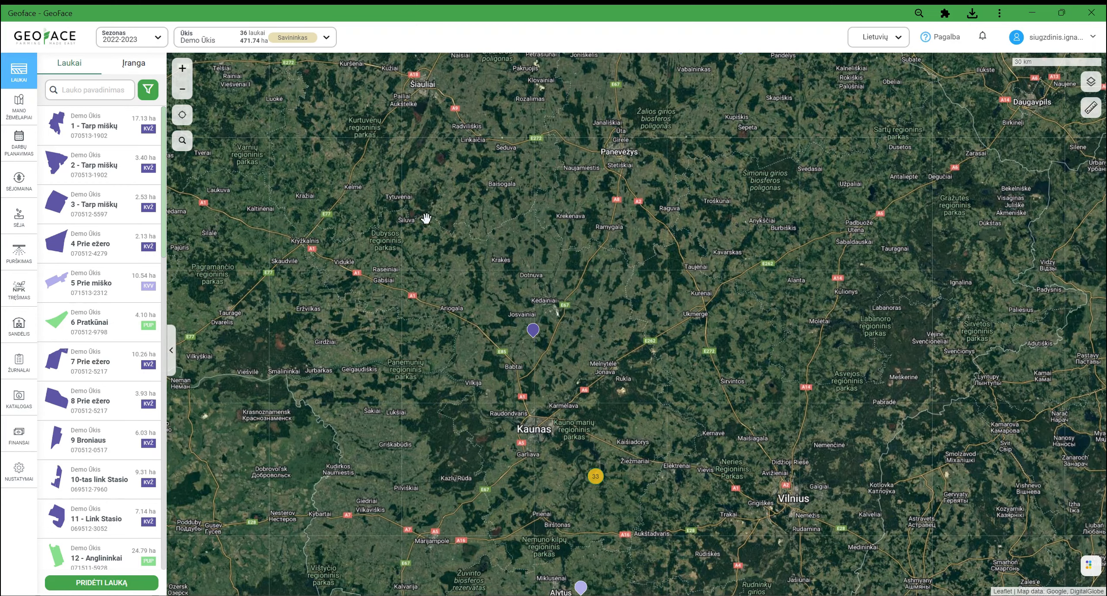
click(111, 129)
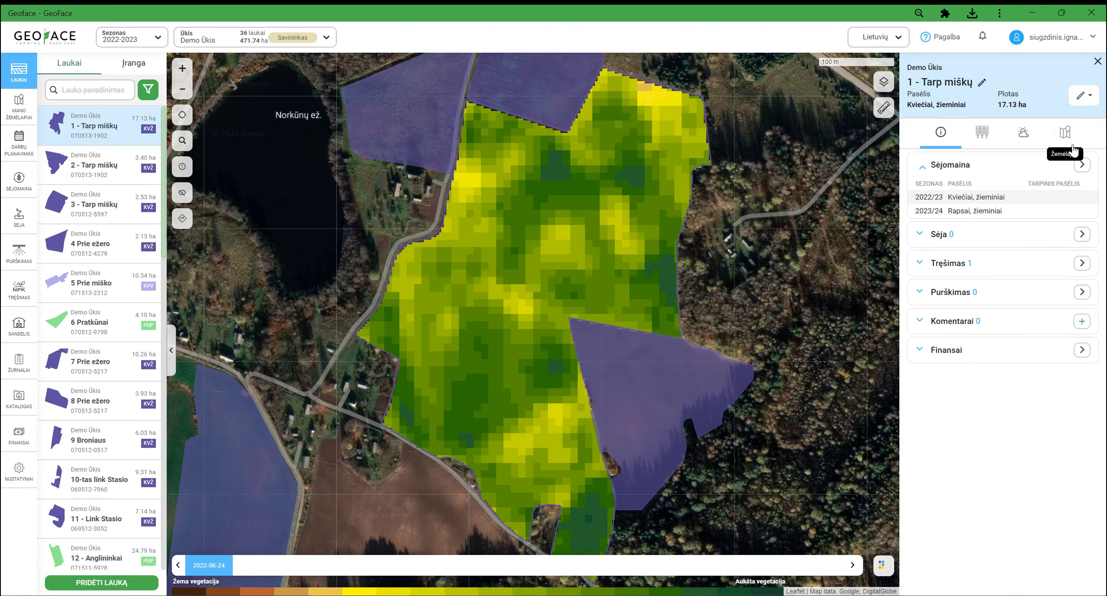
click(1061, 138)
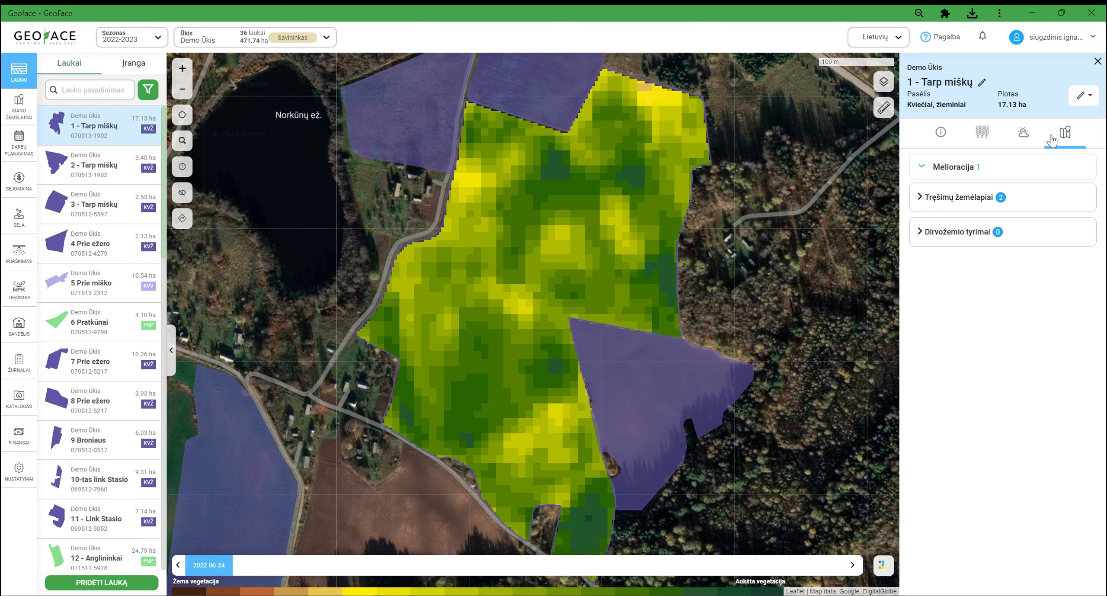
click(958, 198)
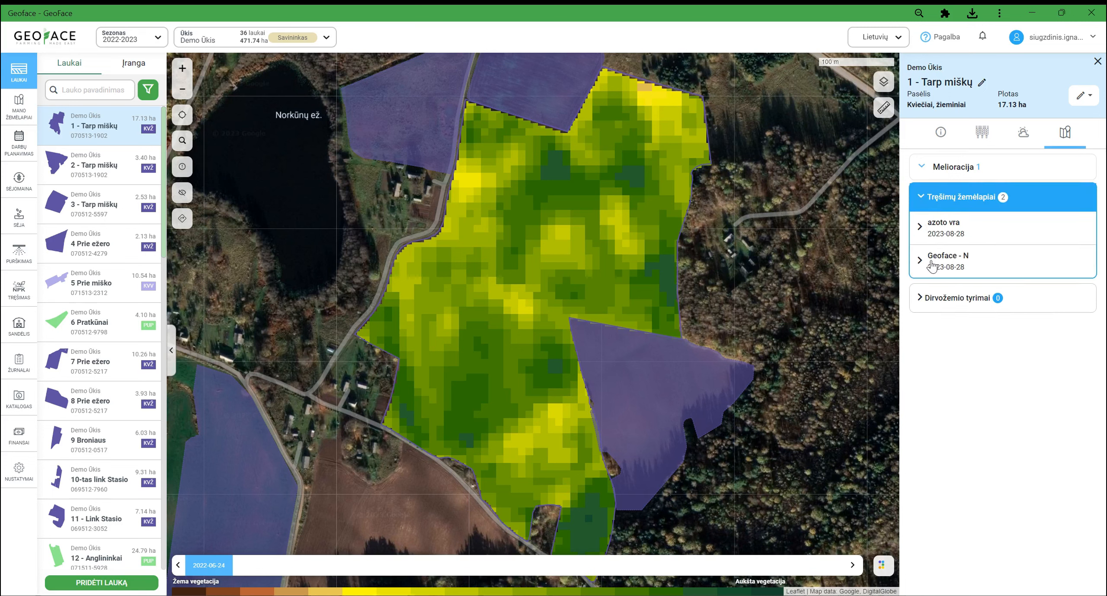
click(930, 264)
click(933, 288)
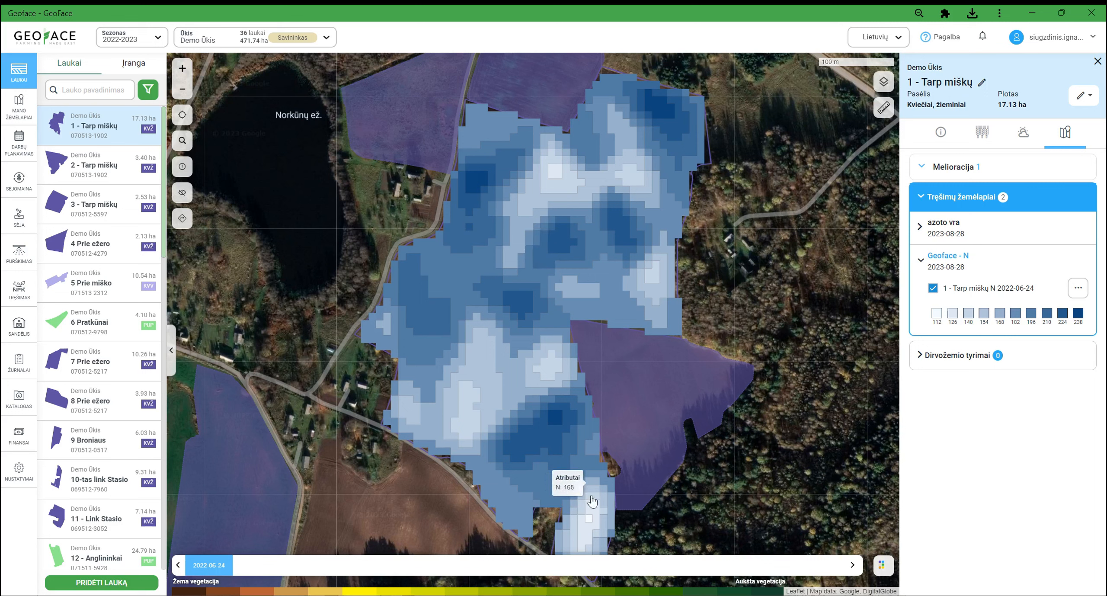
Check the actions available for the saved nitrogen map, view the surrounding fields and collapse the fertilization maps list.
click(1078, 287)
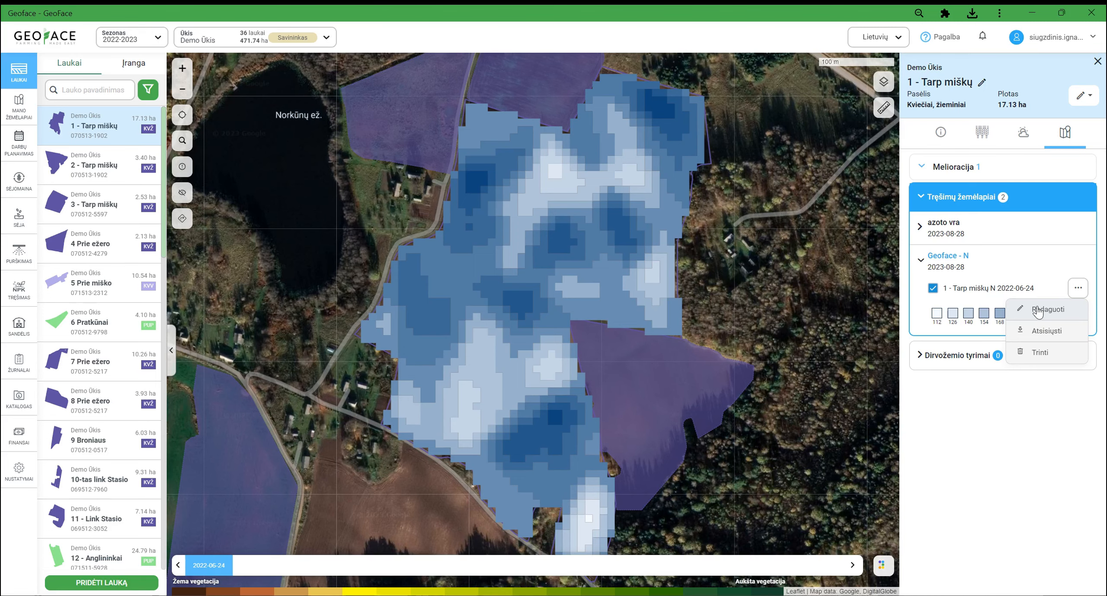
click(1025, 411)
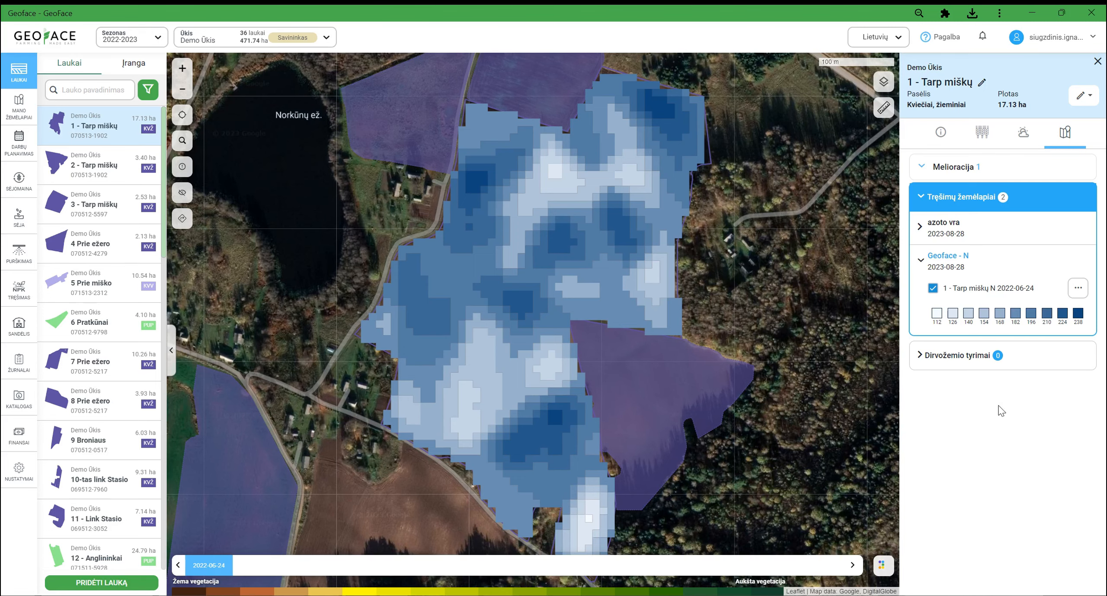
scroll(643, 324, down, 3)
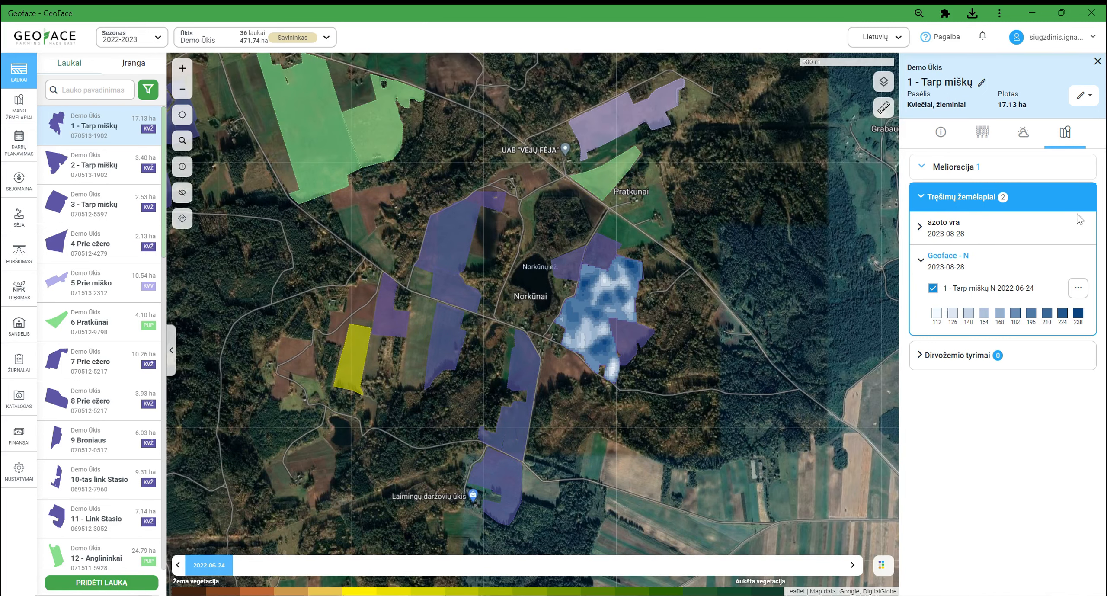
click(1047, 198)
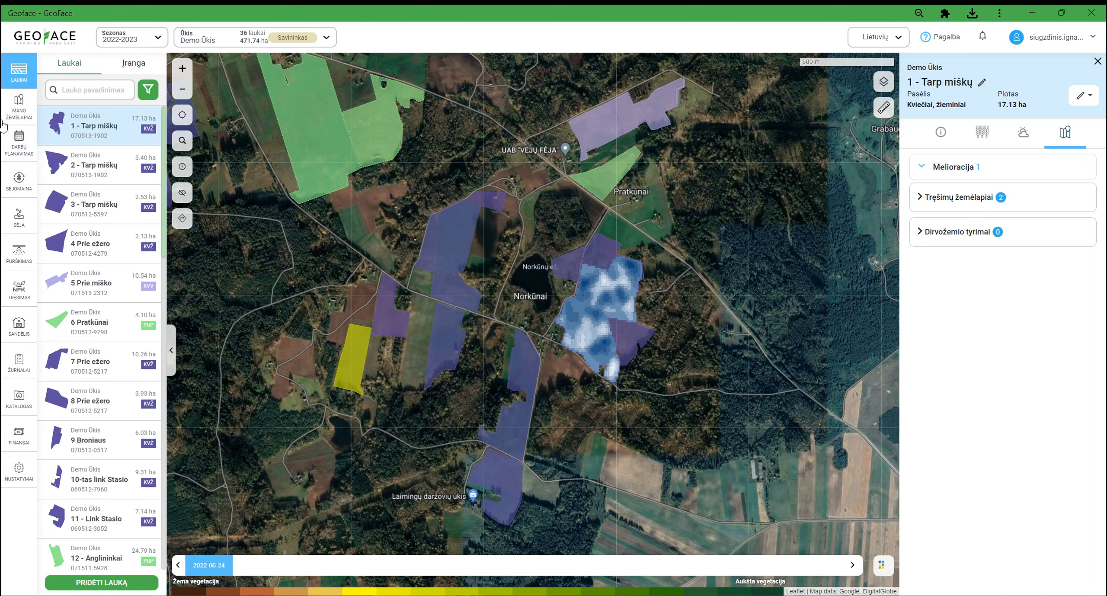
Start a new map upload of type "Dirvožemio tyrimai" and name it "kliento tyrimai".
click(19, 108)
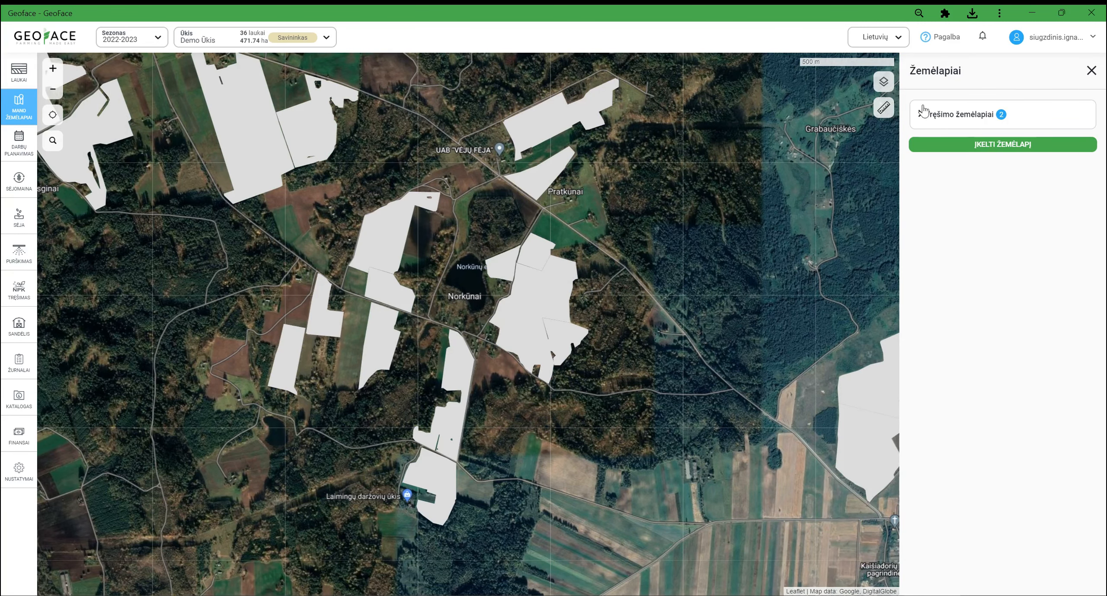
click(986, 147)
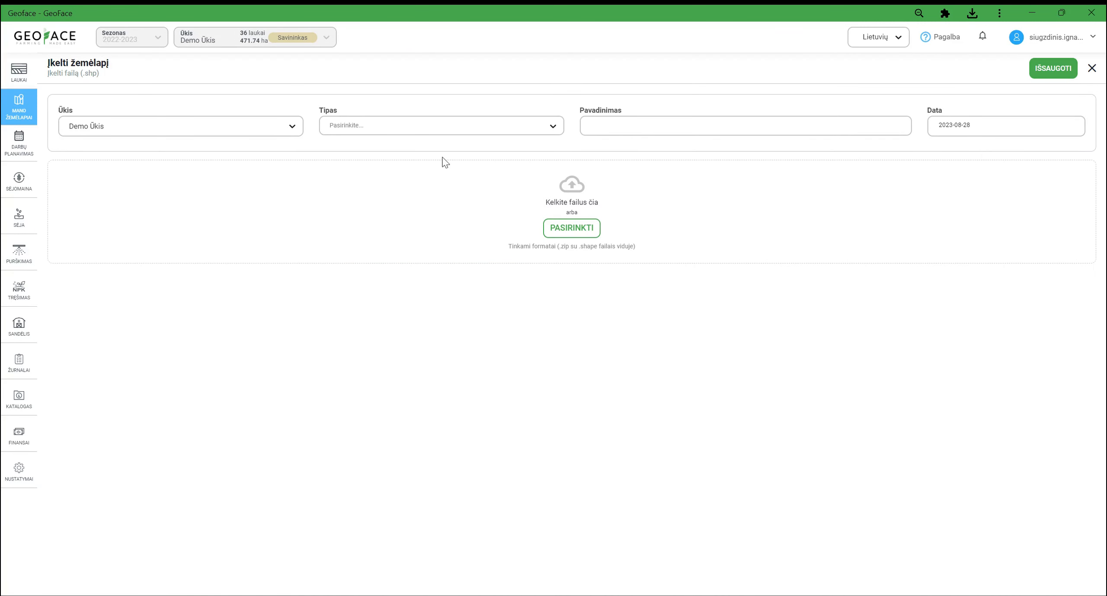
click(377, 133)
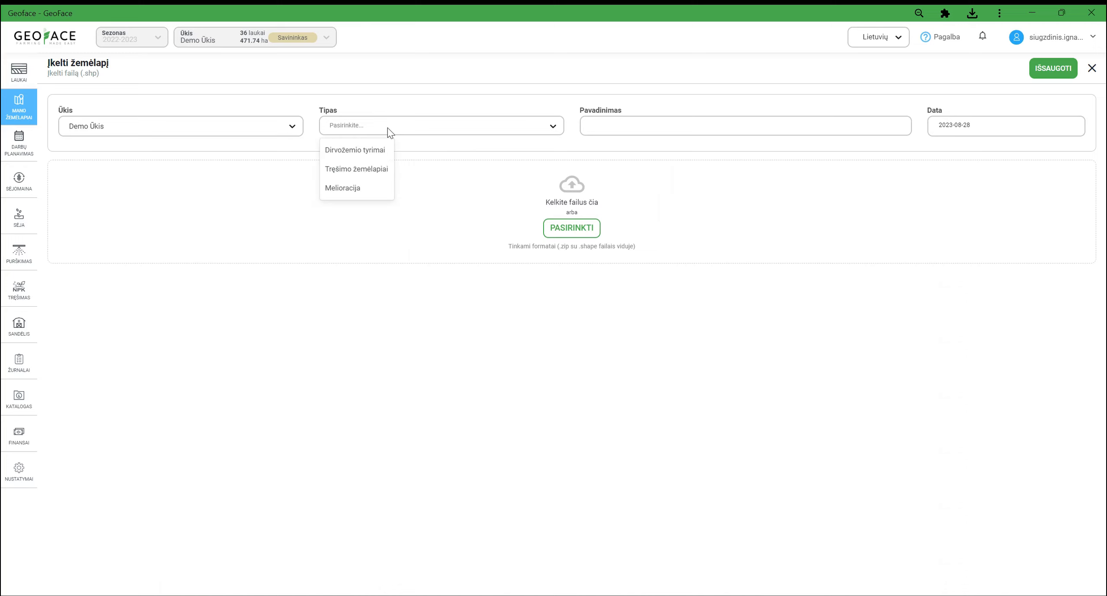
click(350, 151)
click(627, 127)
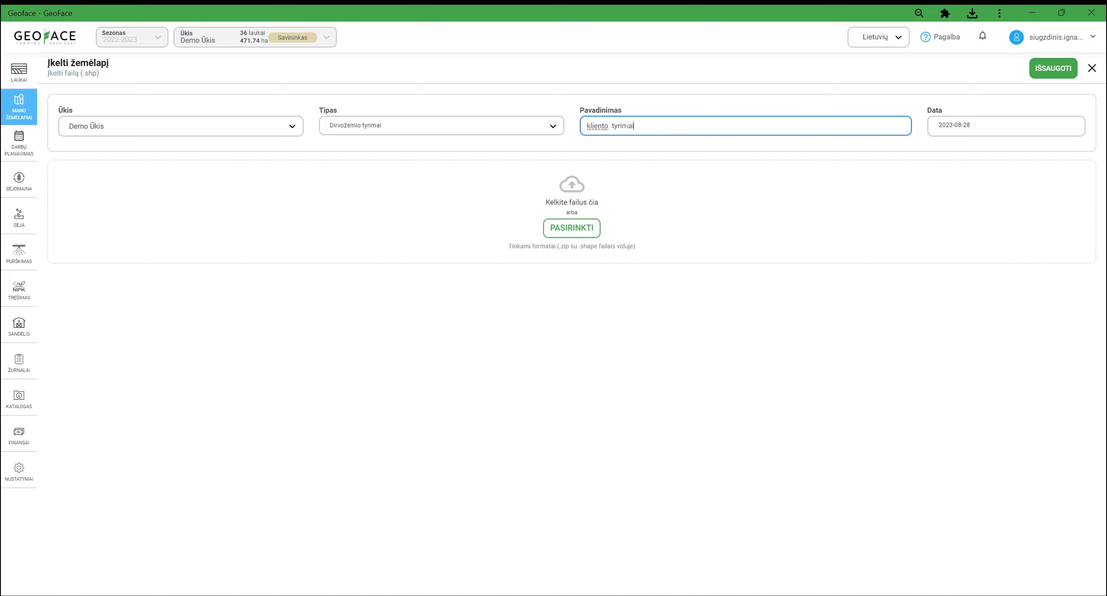
Attach the file "Kliento tyrimai.zip", set its type to "Keli komponentai" and save the uploaded map.
click(556, 228)
scroll(495, 201, down, 1)
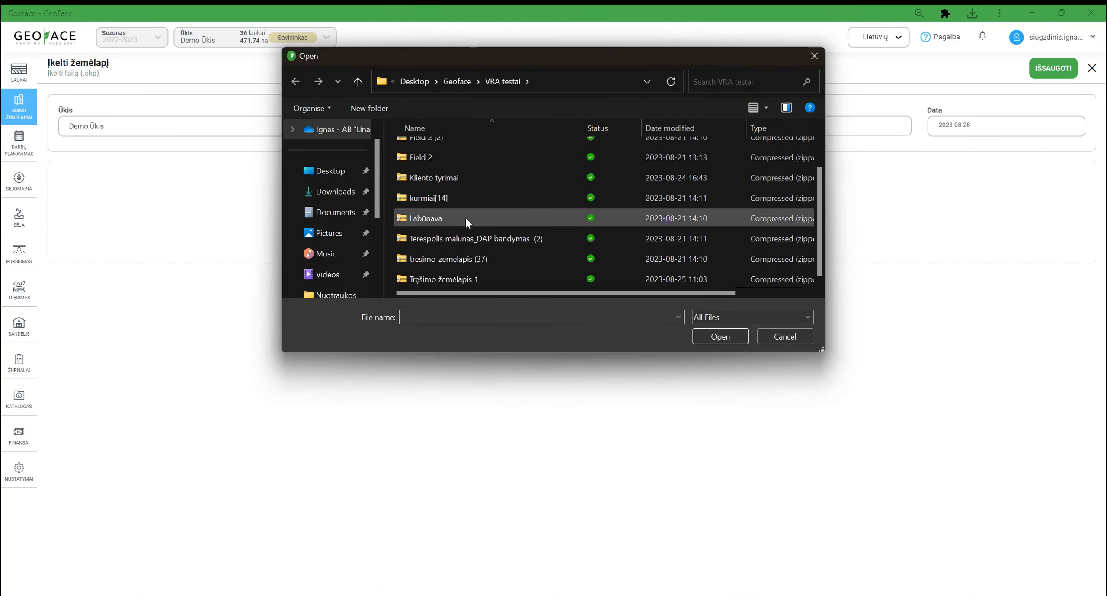
click(440, 178)
click(718, 336)
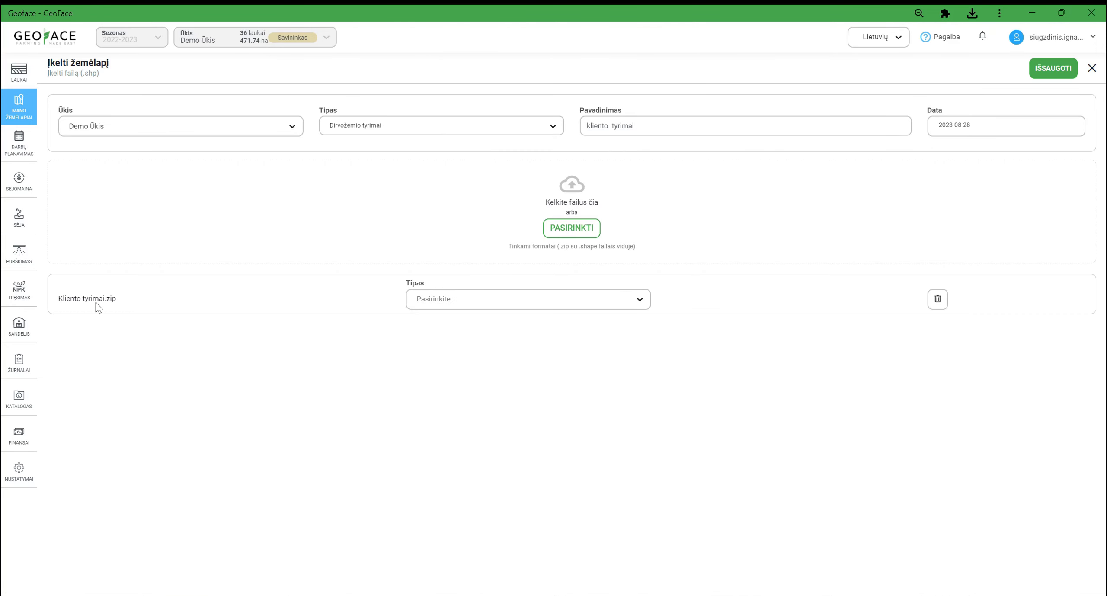
click(458, 299)
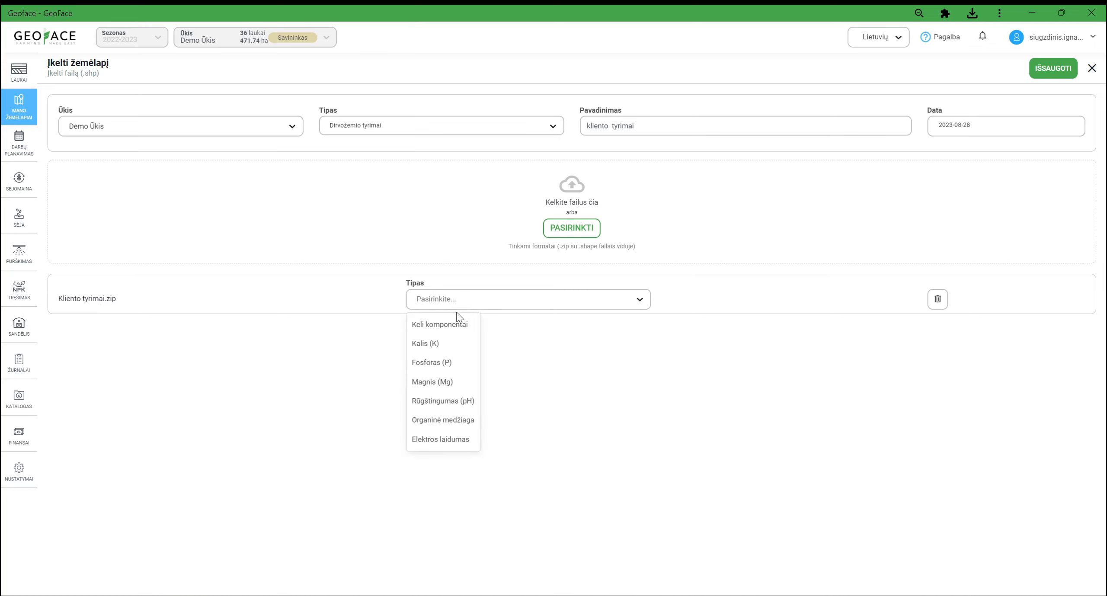
click(457, 325)
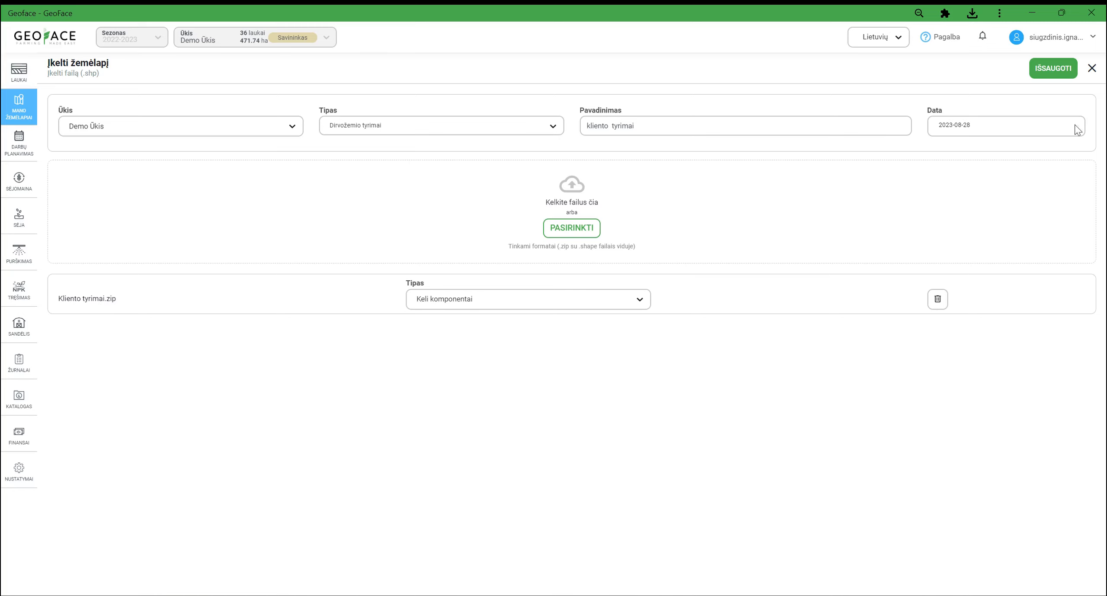
click(1053, 68)
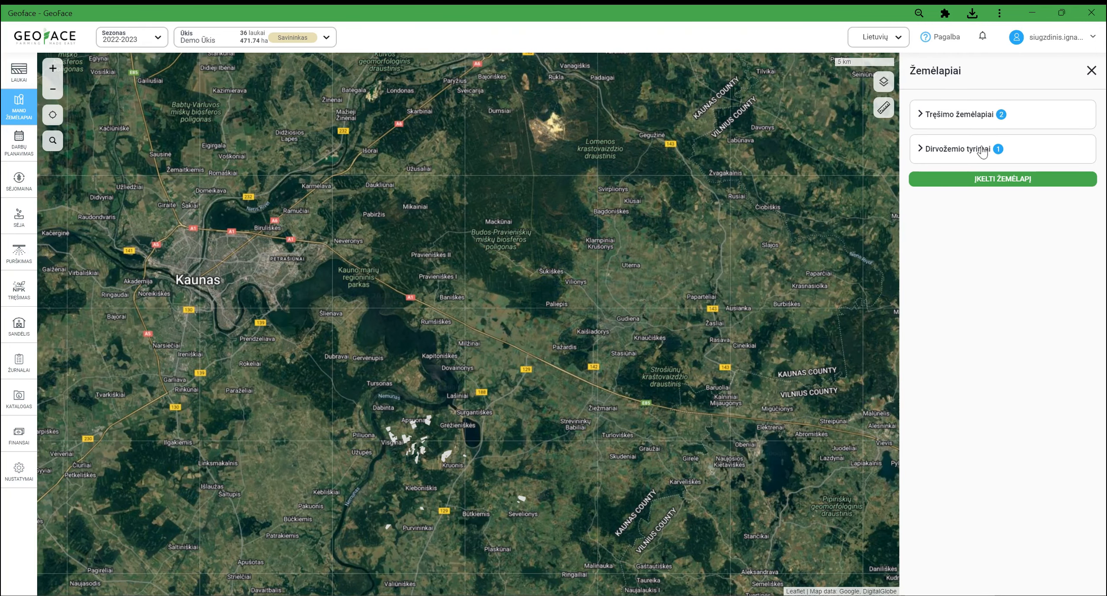
View the uploaded "Kliento tyrimai" soil test layer on the map and collapse its entry.
click(982, 152)
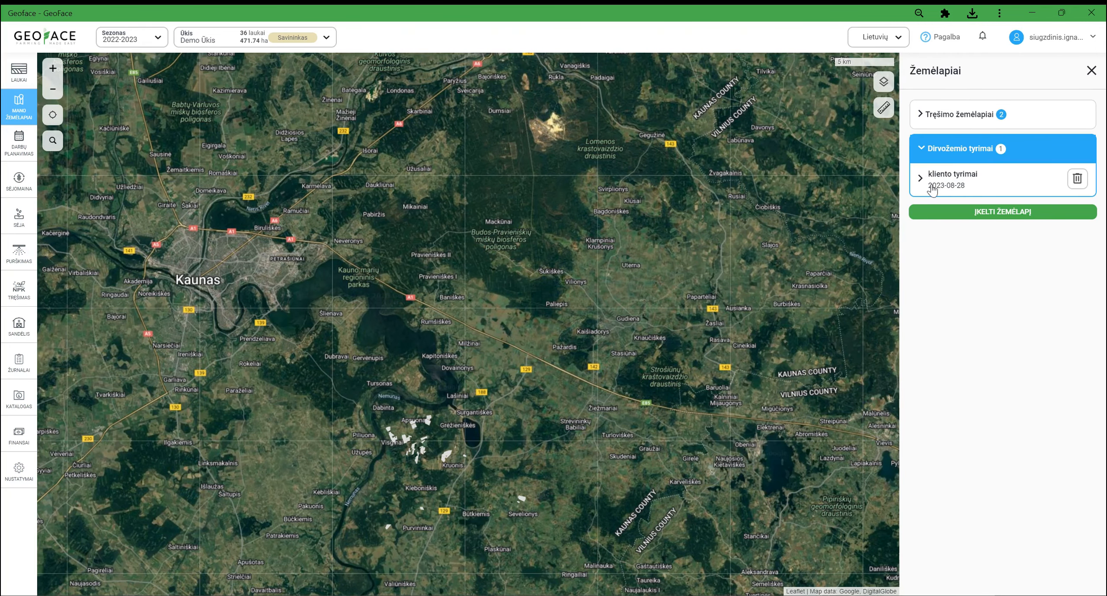
click(921, 178)
click(934, 204)
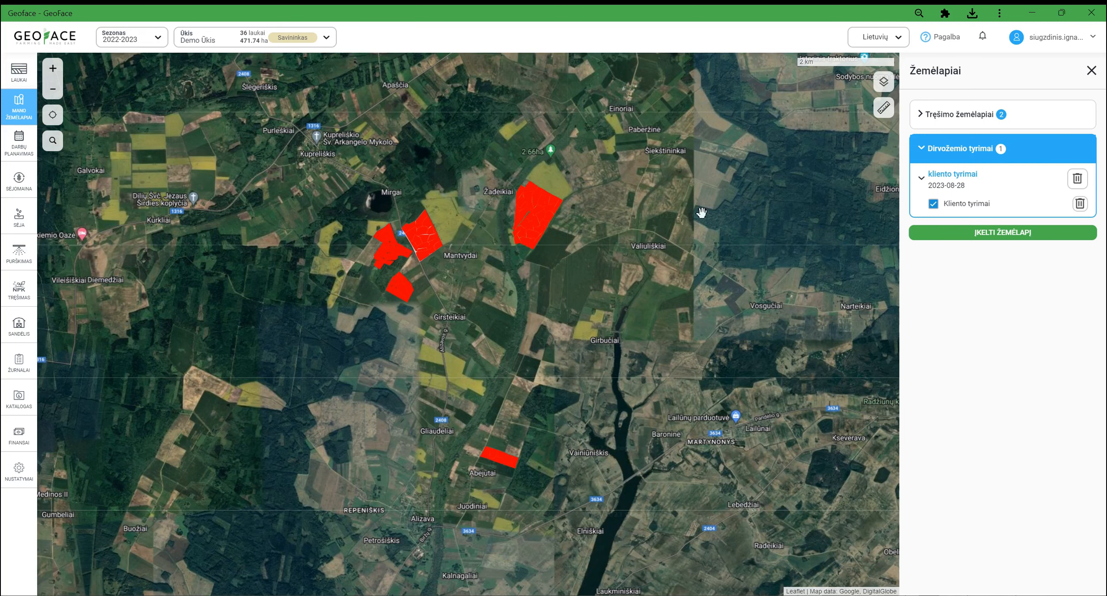
mouse_move(525, 227)
click(921, 177)
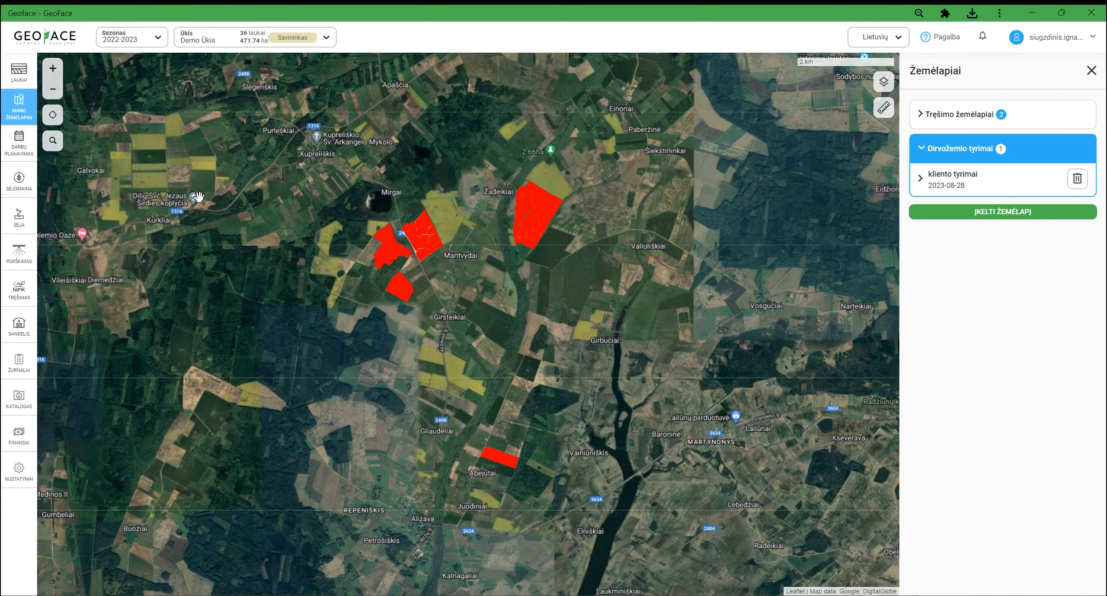
Return to the fields map and open the field "Tyrimų laukas" near Mantvydai.
click(19, 77)
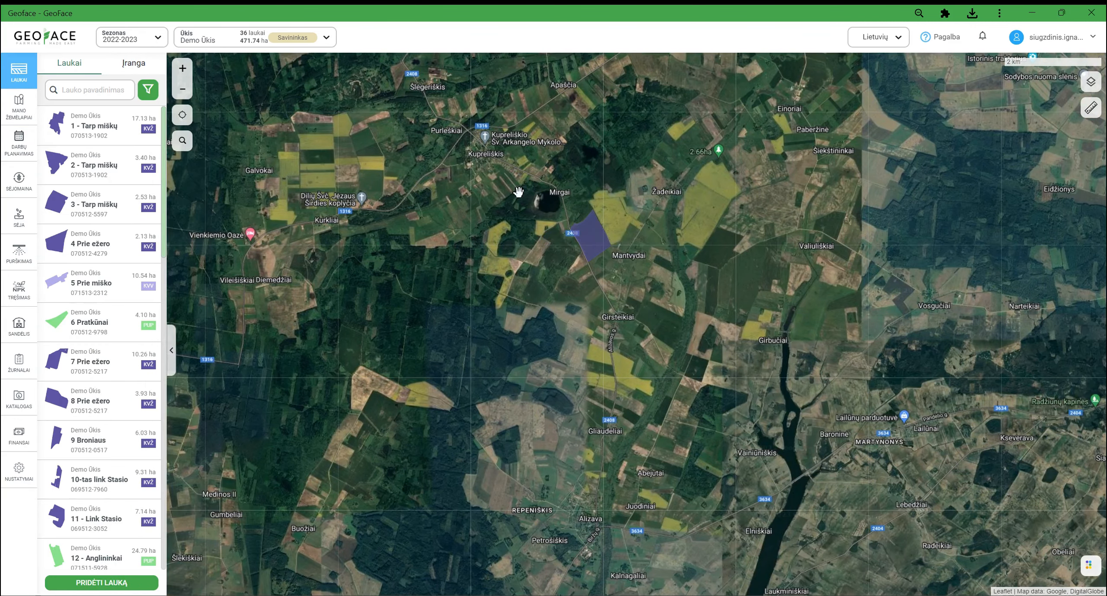
scroll(518, 192, up, 3)
drag(922, 335, 765, 286)
click(683, 340)
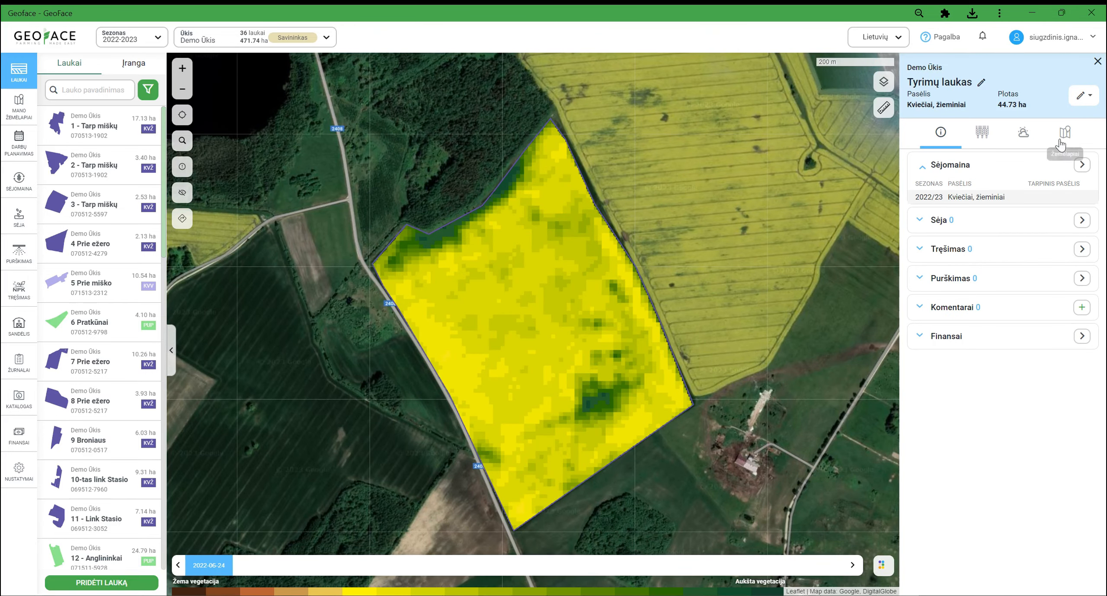
Display the "Kliento tyrimai" soil test layer among the maps of the field "Tyrimų laukas".
click(1061, 134)
click(952, 234)
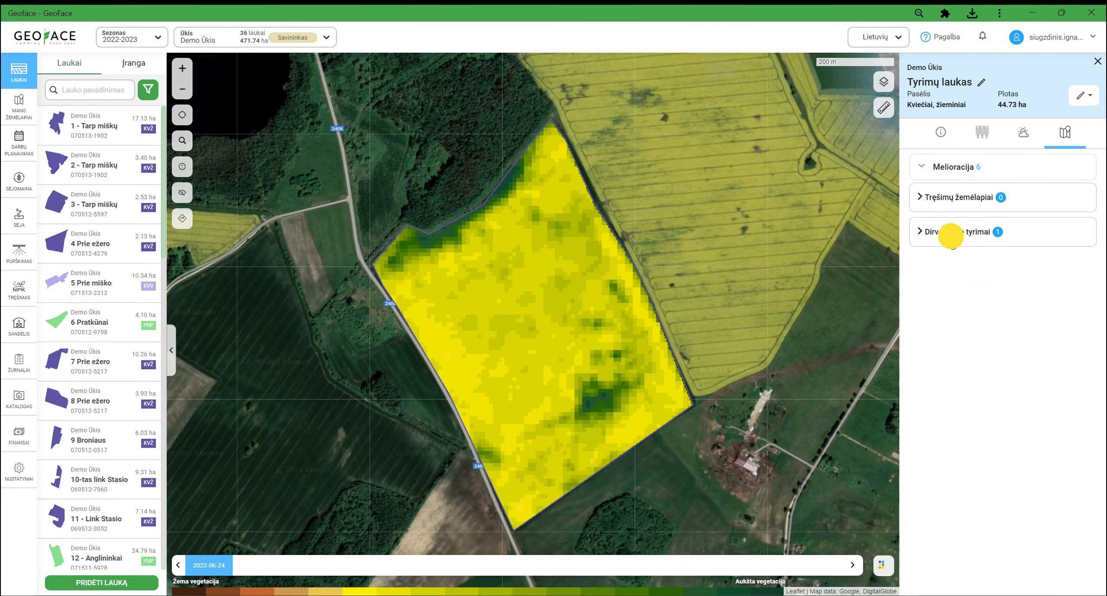
click(921, 262)
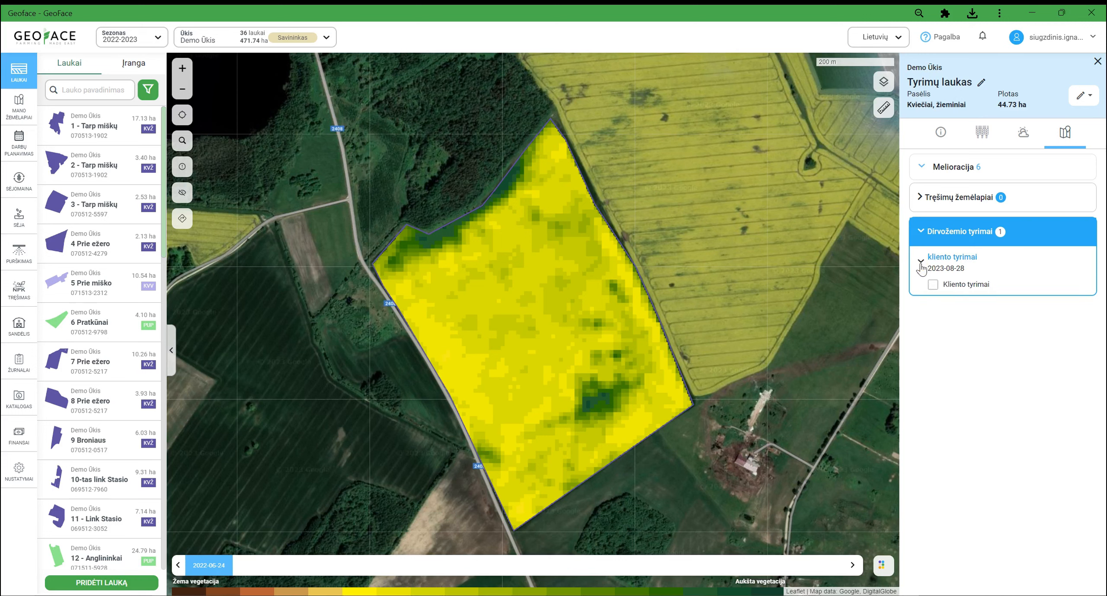
click(933, 285)
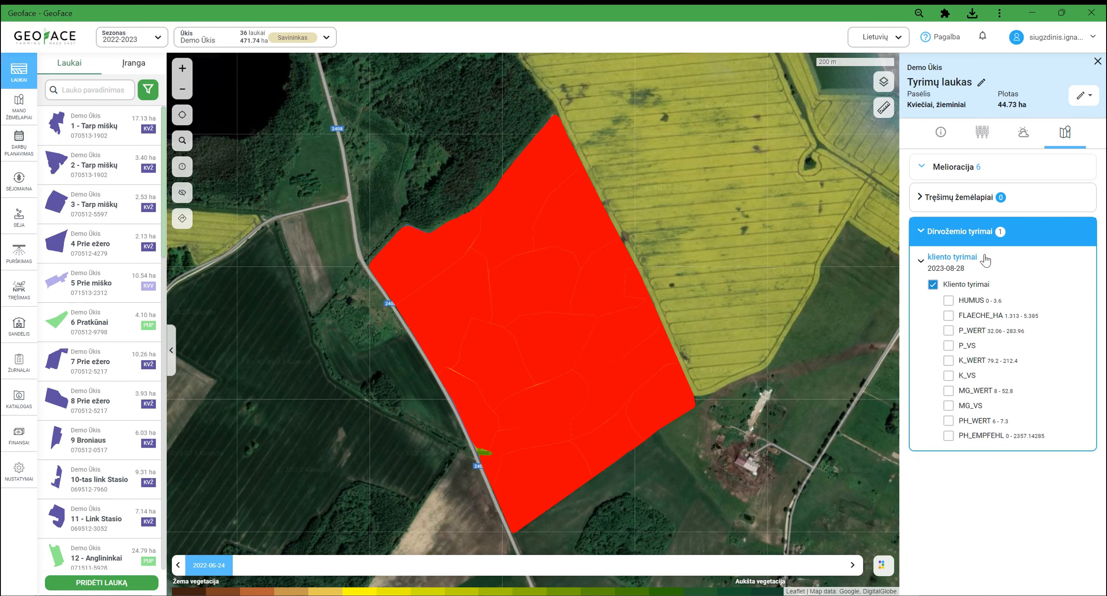
Examine the P_WERT, K_WERT, MG_WERT and PH_WERT attributes of the "Kliento tyrimai" layer one after another on the field map.
click(949, 330)
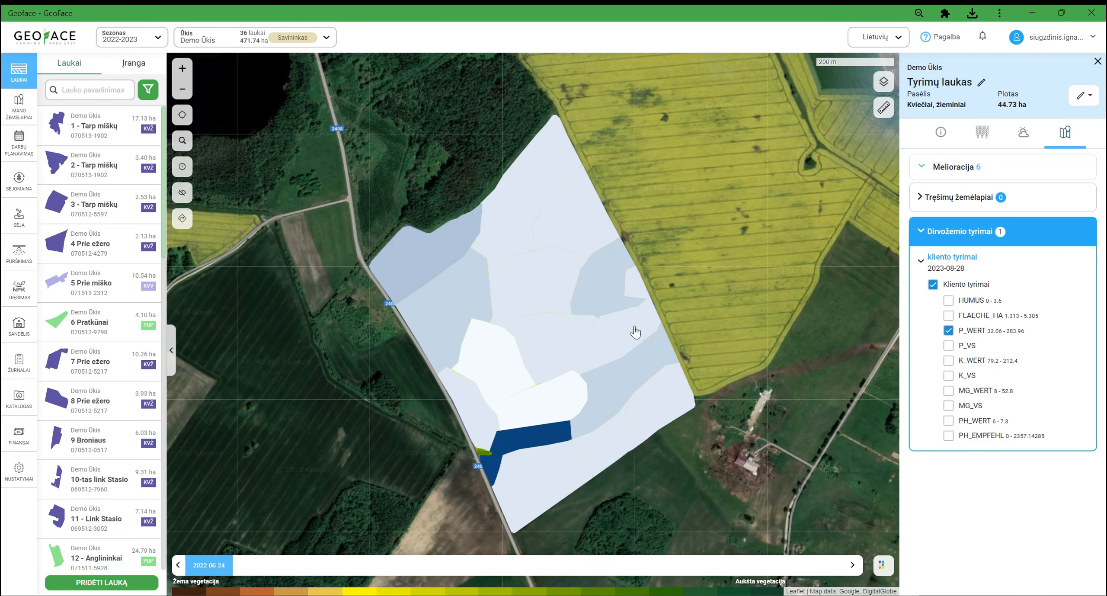
mouse_move(570, 307)
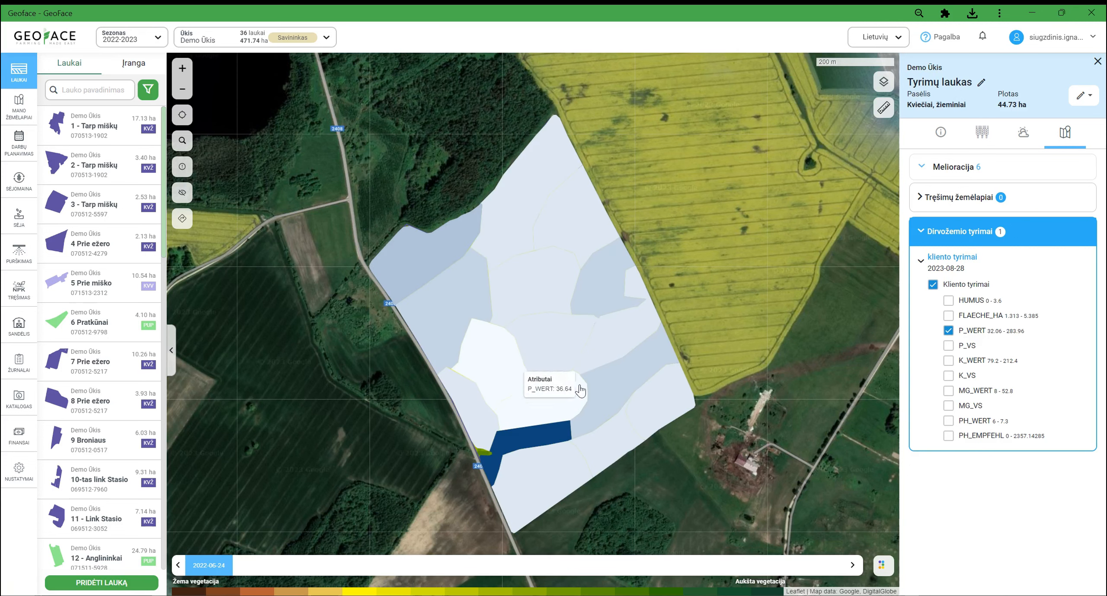
click(948, 361)
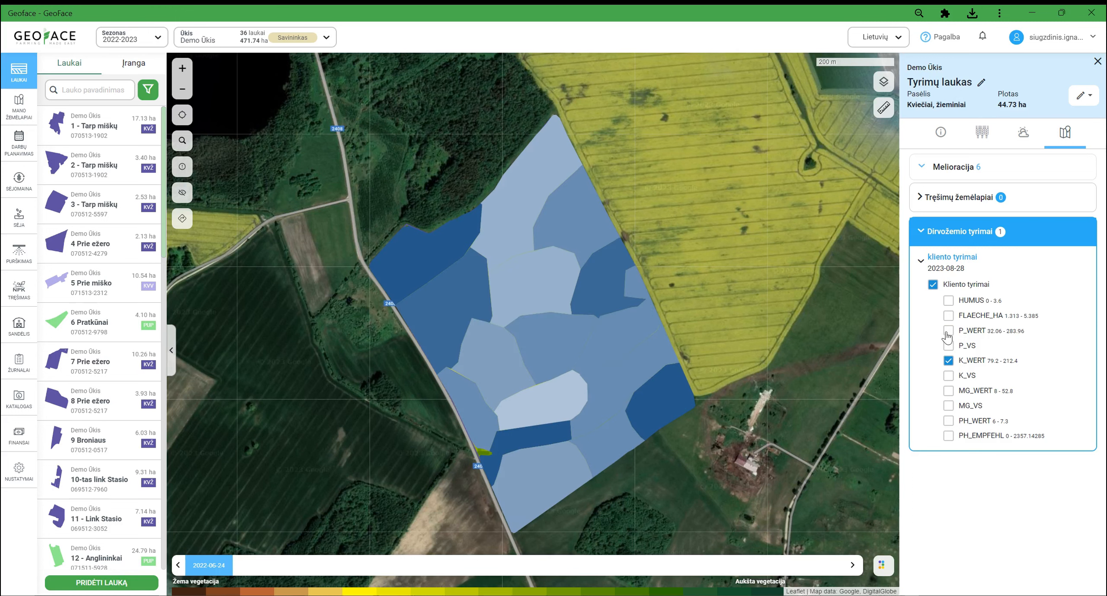
mouse_move(549, 313)
click(949, 391)
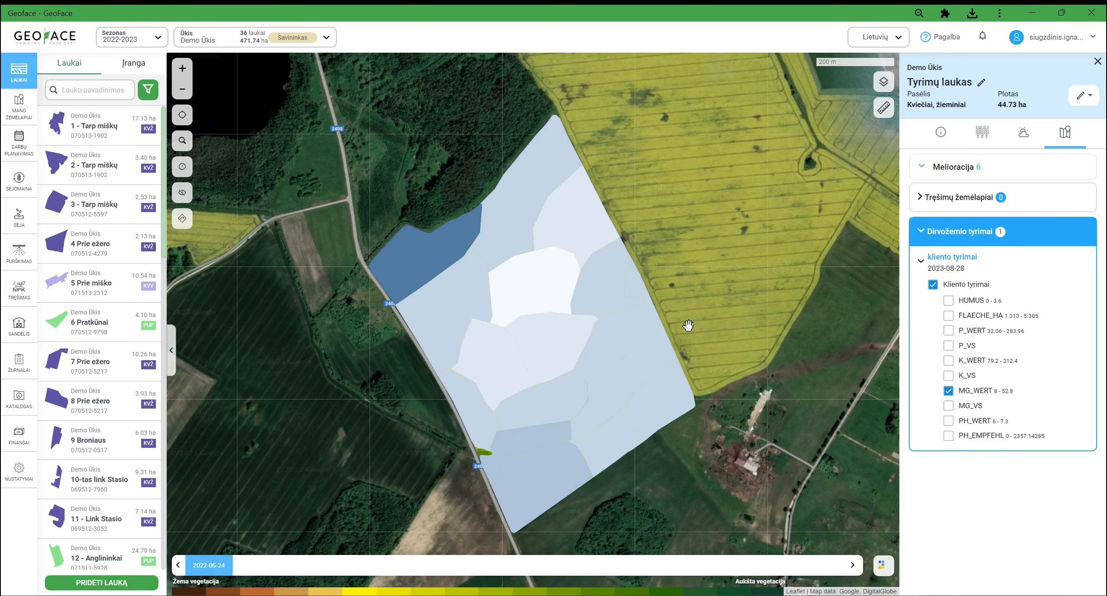
mouse_move(565, 346)
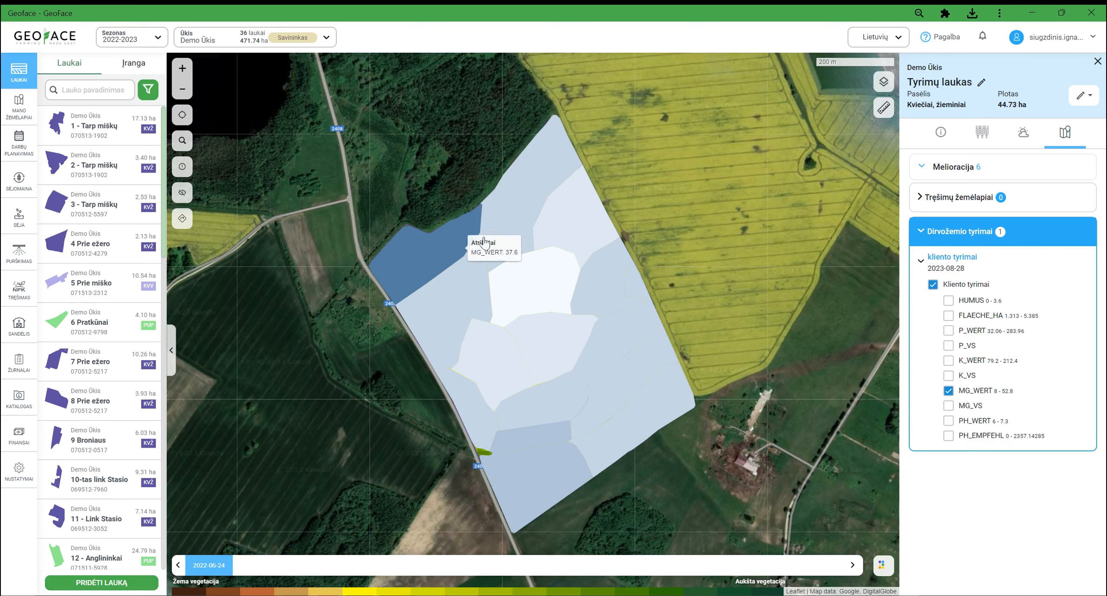
click(946, 422)
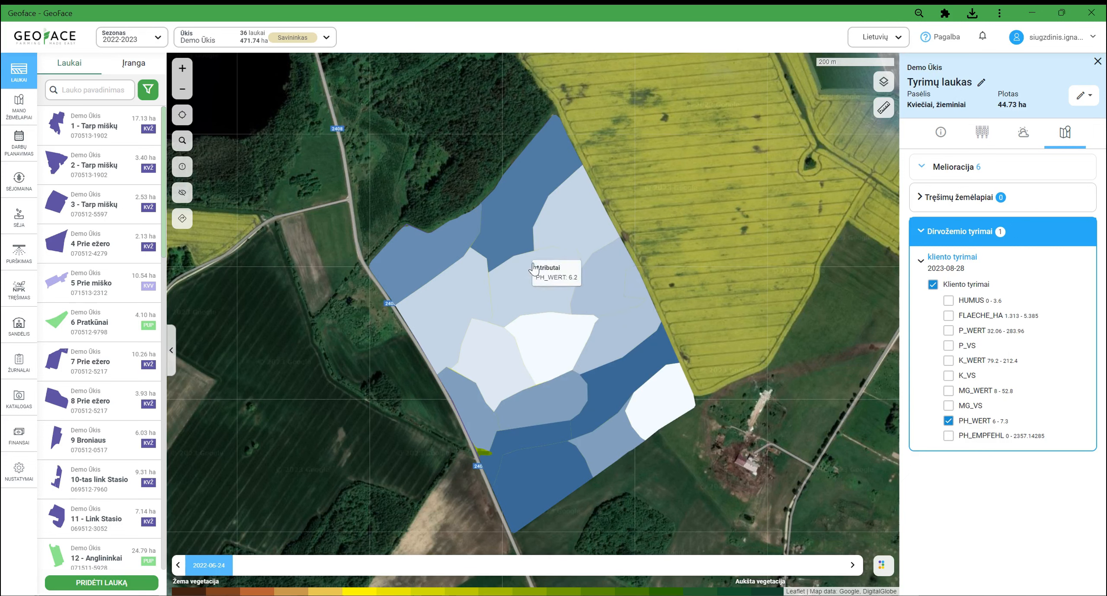
Hide the "Kliento tyrimai" soil test layer and collapse the "Dirvožemio tyrimai" group.
click(920, 259)
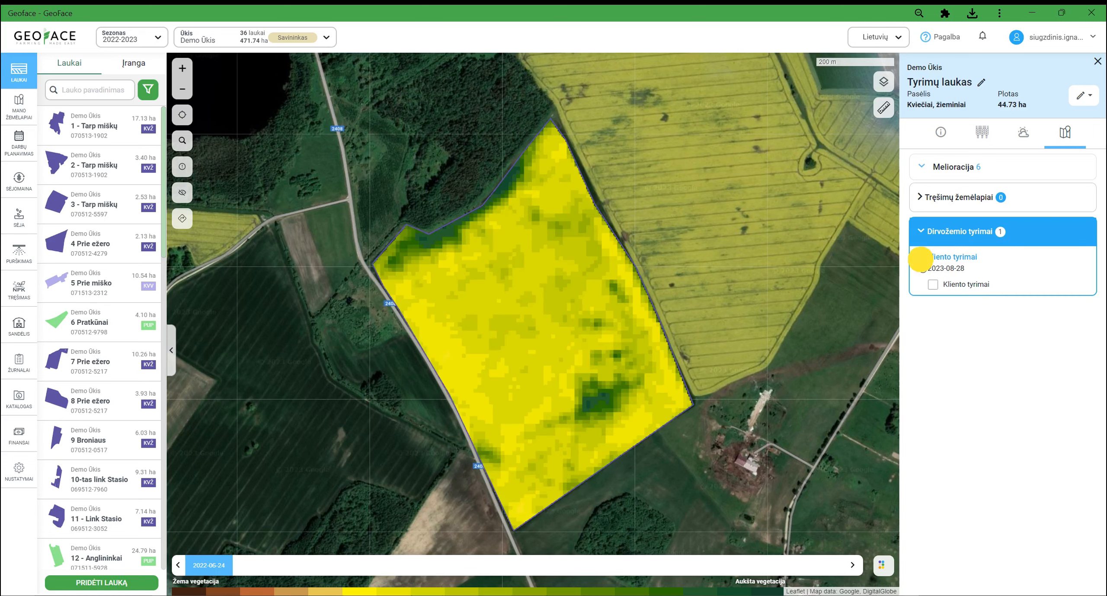
click(923, 232)
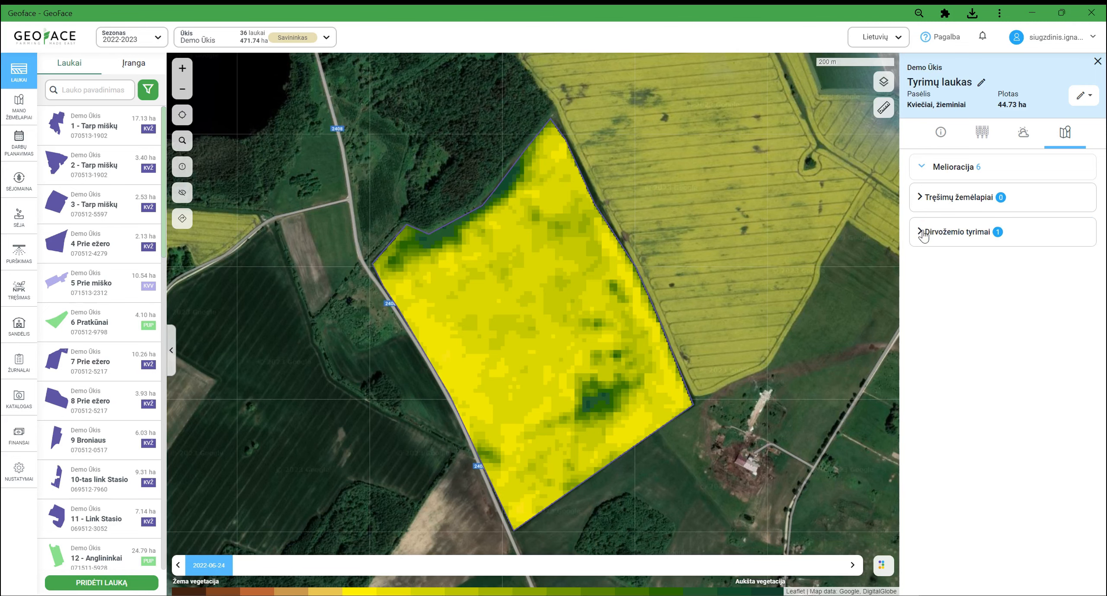
scroll(332, 363, down, 1)
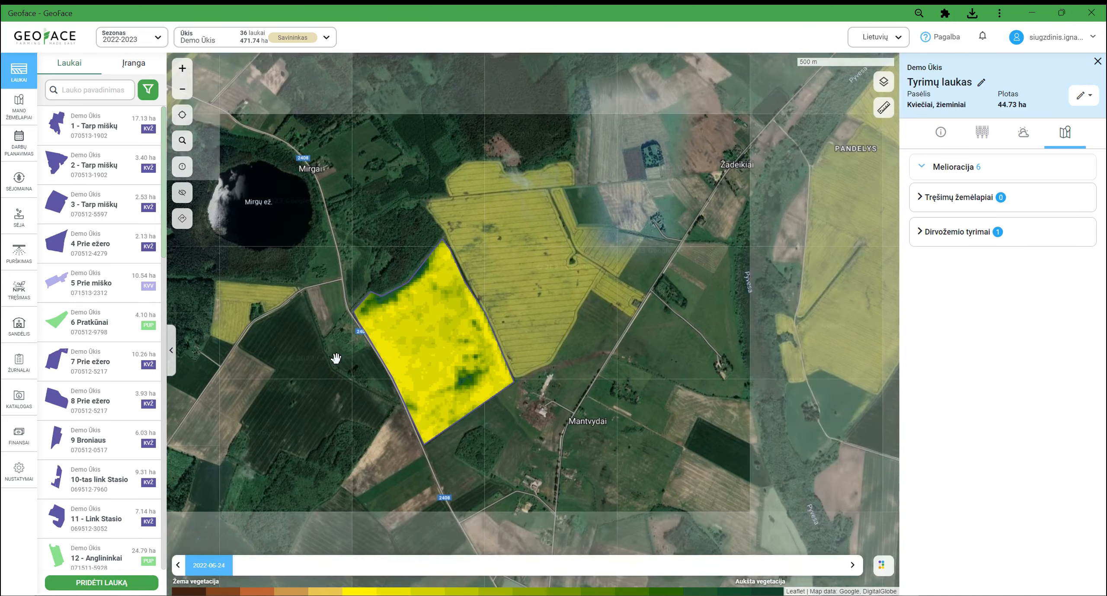